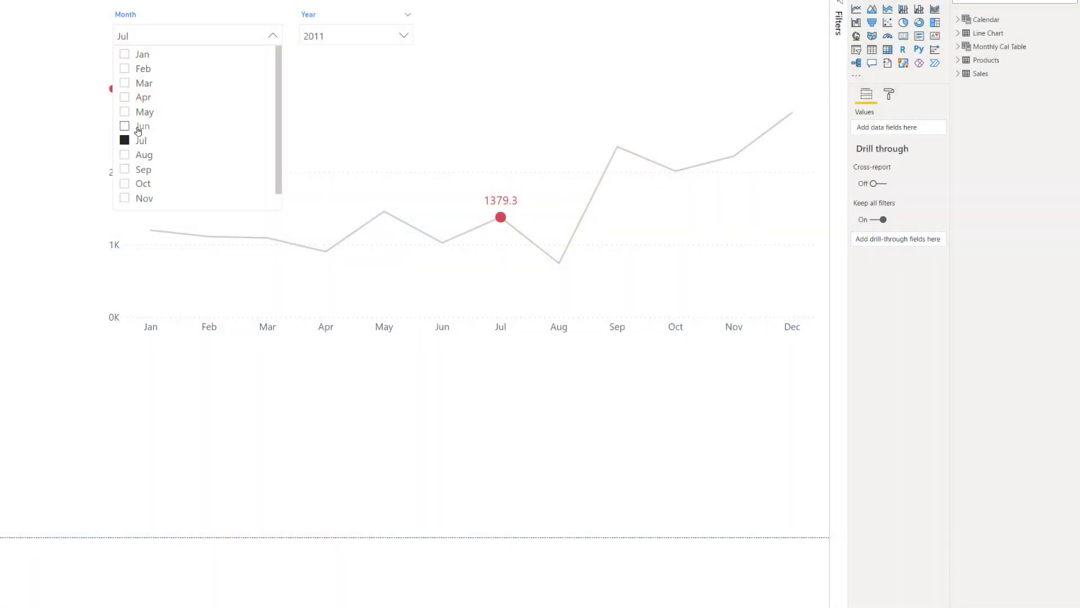
Step: Step the Month slicer back from Jun through Jan to check how the highlighted point moves along the line chart
{"action": "left_click", "coordinate": [137, 127]}
{"action": "left_click", "coordinate": [138, 112]}
{"action": "left_click", "coordinate": [138, 98]}
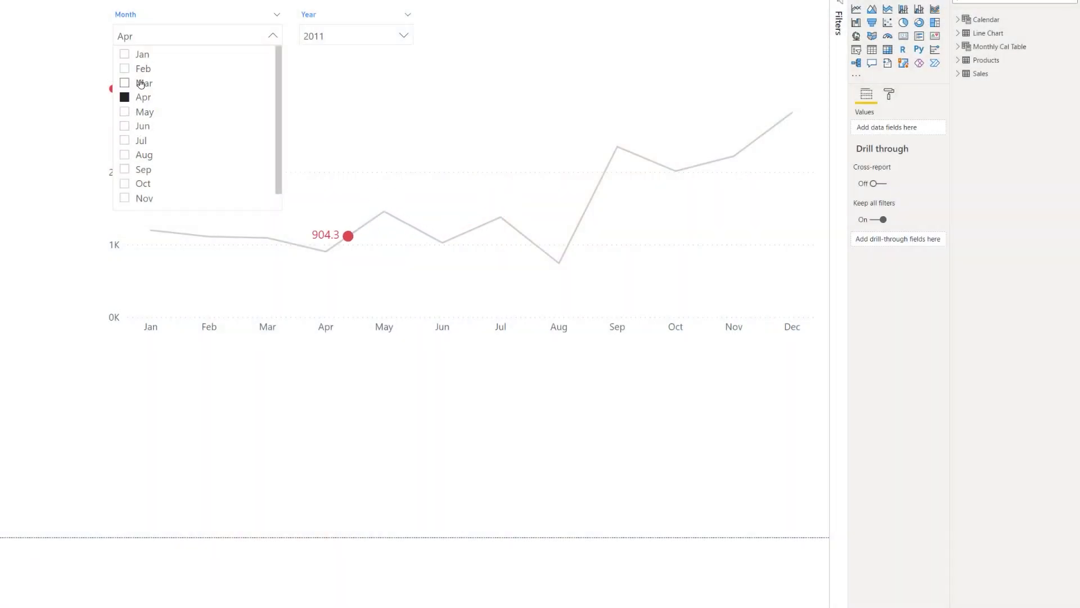
{"action": "left_click", "coordinate": [139, 83]}
{"action": "left_click", "coordinate": [139, 68]}
{"action": "left_click", "coordinate": [142, 54]}
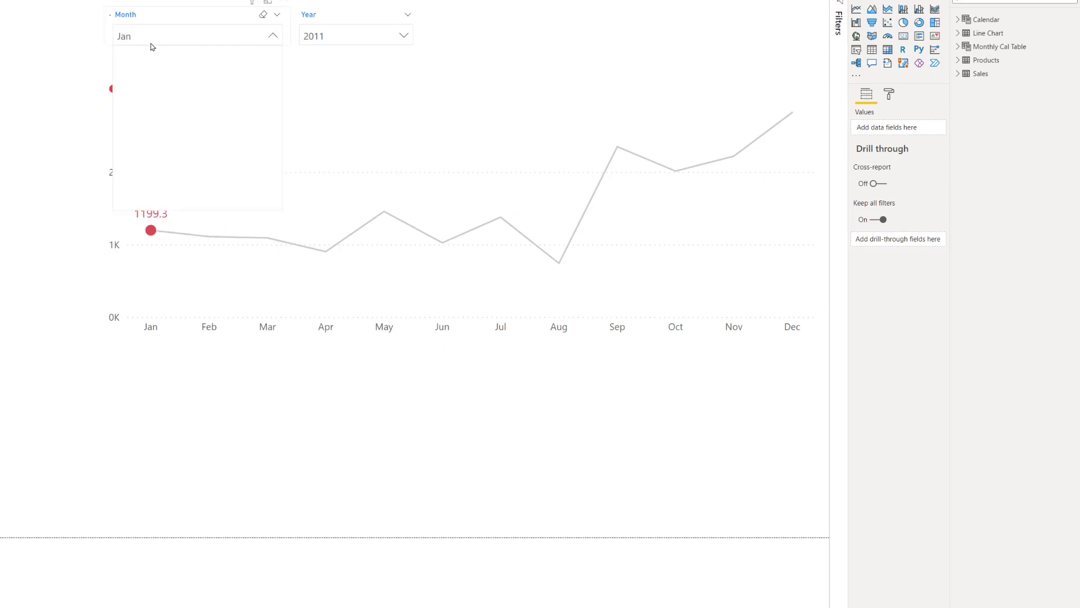
{"action": "left_click", "coordinate": [153, 41]}
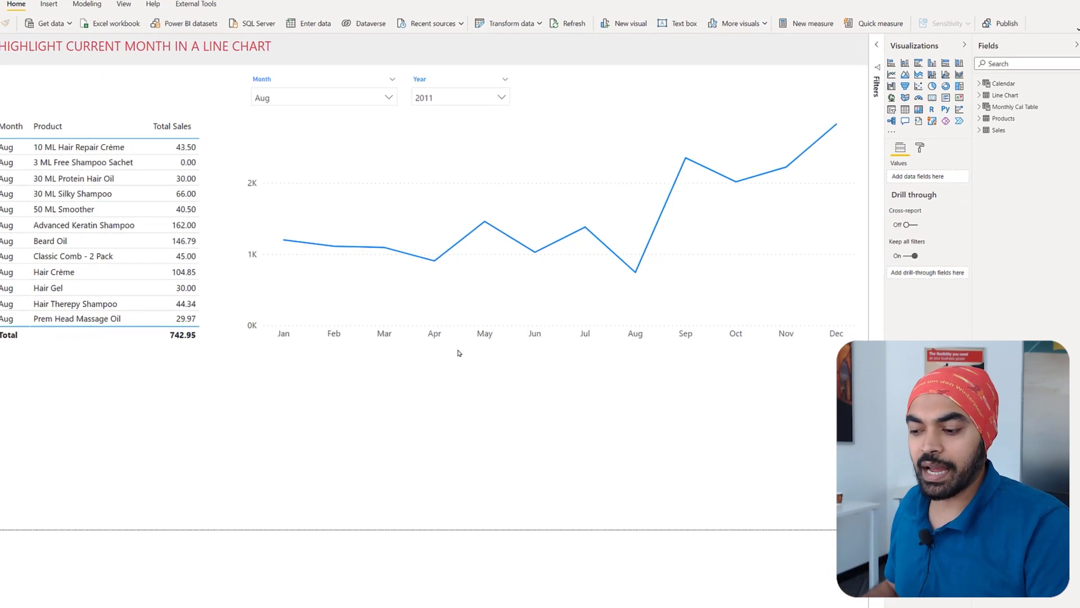
Step: Select the line chart and examine its month axis against the Month slicer that filters the same field
{"action": "left_click", "coordinate": [415, 314]}
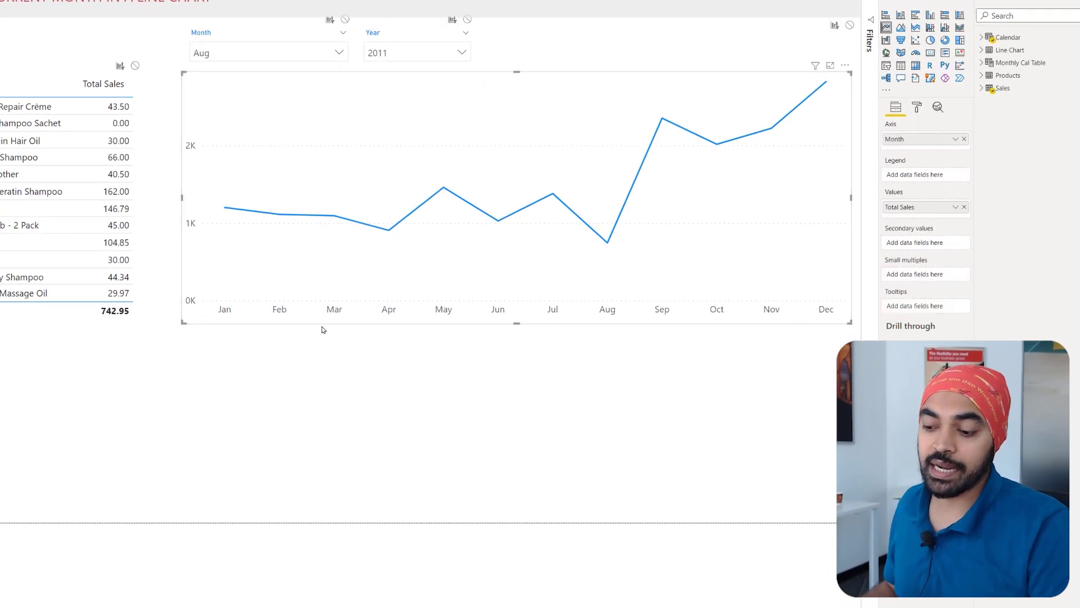
{"action": "mouse_move", "coordinate": [210, 296]}
{"action": "left_mouse_down"}
{"action": "mouse_move", "coordinate": [519, 330]}
{"action": "mouse_move", "coordinate": [846, 331]}
{"action": "left_mouse_up"}
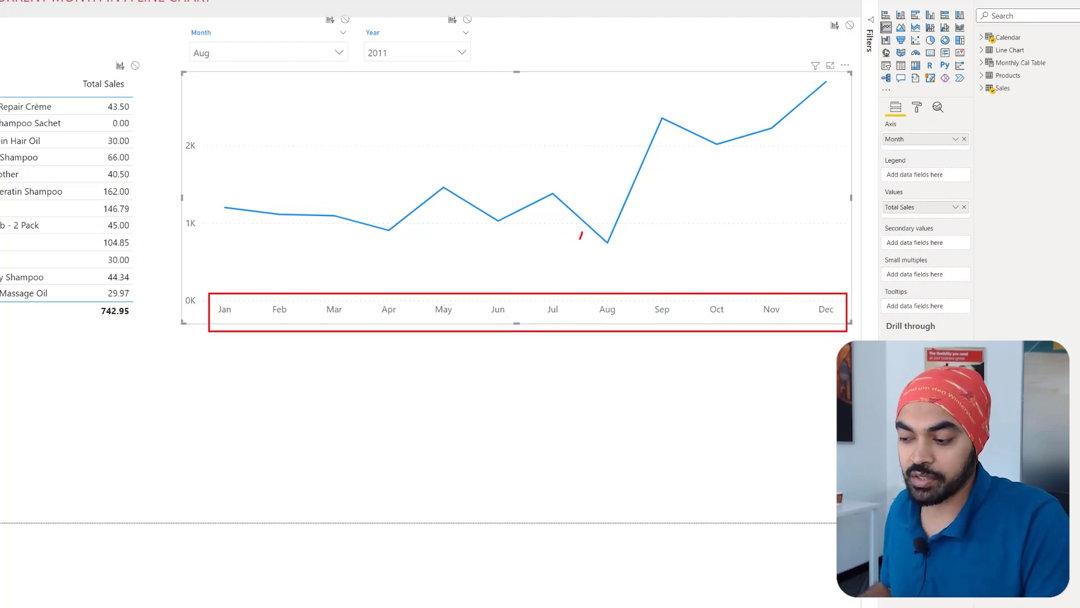
{"action": "left_click_drag", "start_coordinate": [580, 239], "coordinate": [570, 287]}
{"action": "left_click_drag", "start_coordinate": [582, 229], "coordinate": [588, 252]}
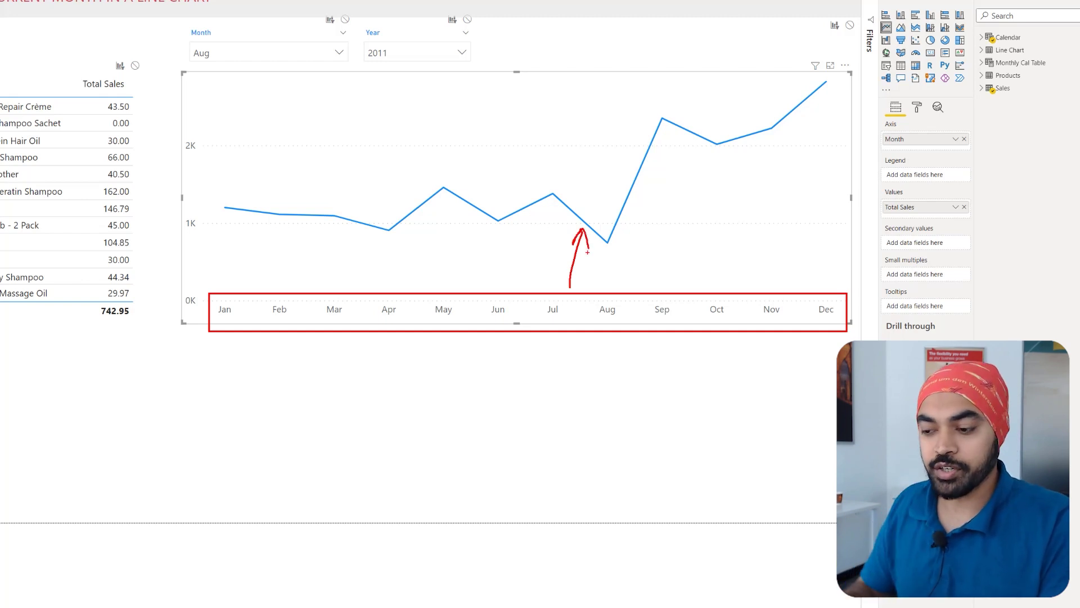
{"action": "key", "text": "Escape"}
{"action": "left_click_drag", "start_coordinate": [206, 294], "coordinate": [481, 325]}
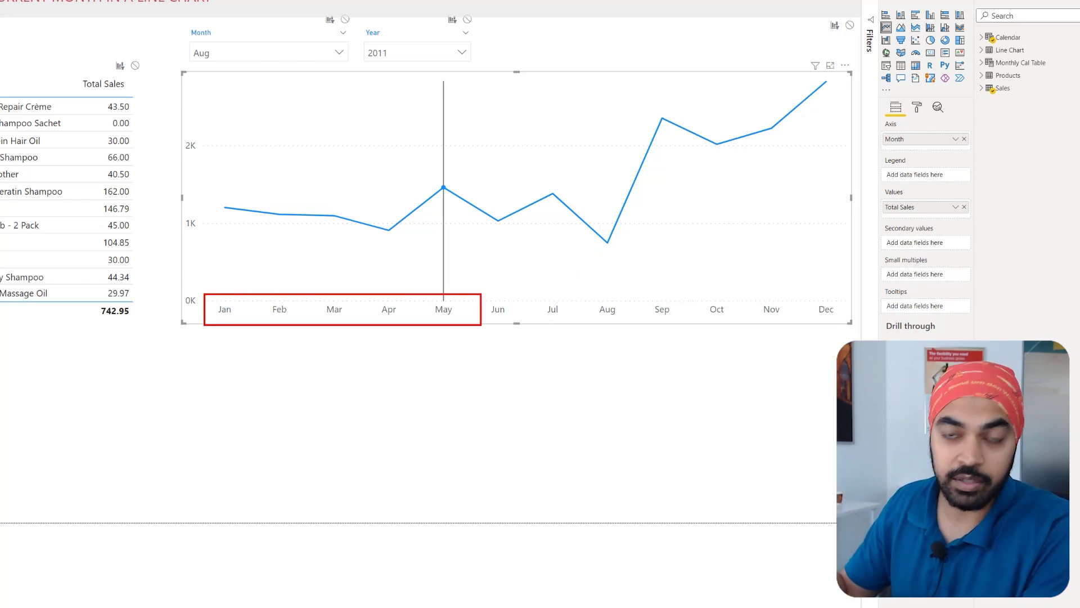
{"action": "mouse_move", "coordinate": [218, 324]}
{"action": "left_mouse_down"}
{"action": "mouse_move", "coordinate": [108, 198]}
{"action": "mouse_move", "coordinate": [155, 119]}
{"action": "mouse_move", "coordinate": [203, 79]}
{"action": "left_mouse_up"}
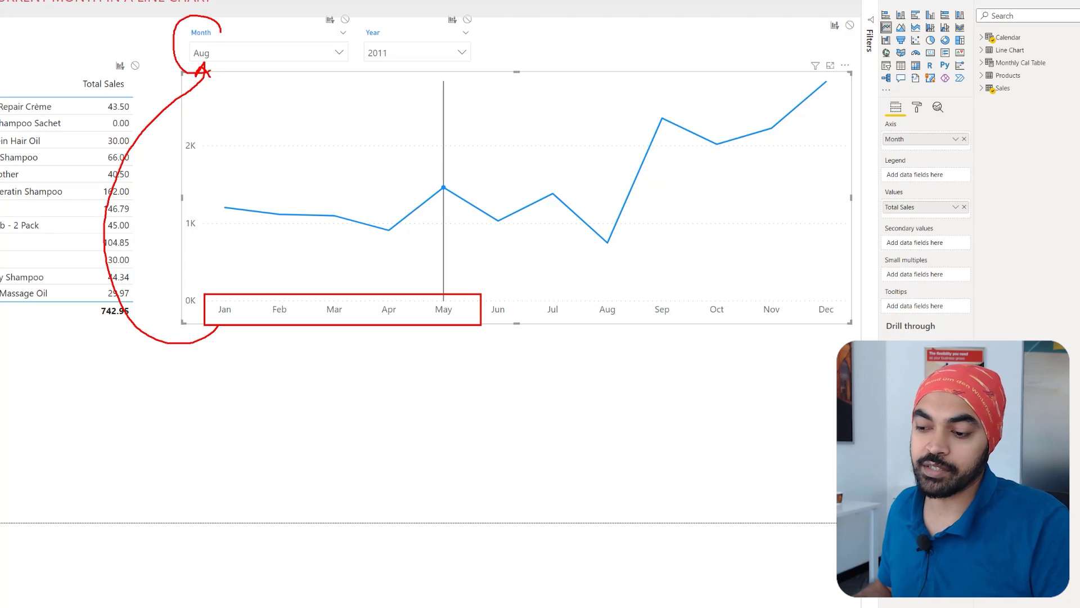
{"action": "key", "text": "Escape"}
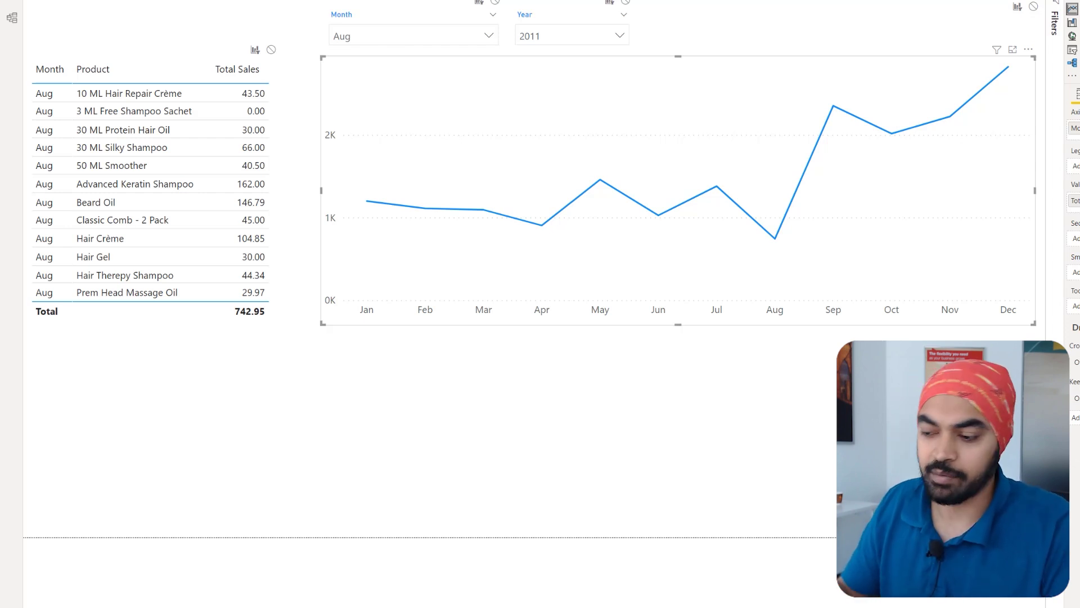
Step: Switch the Month slicer through Sep and Oct to Nov to filter the product sales table
{"action": "left_click", "coordinate": [371, 37]}
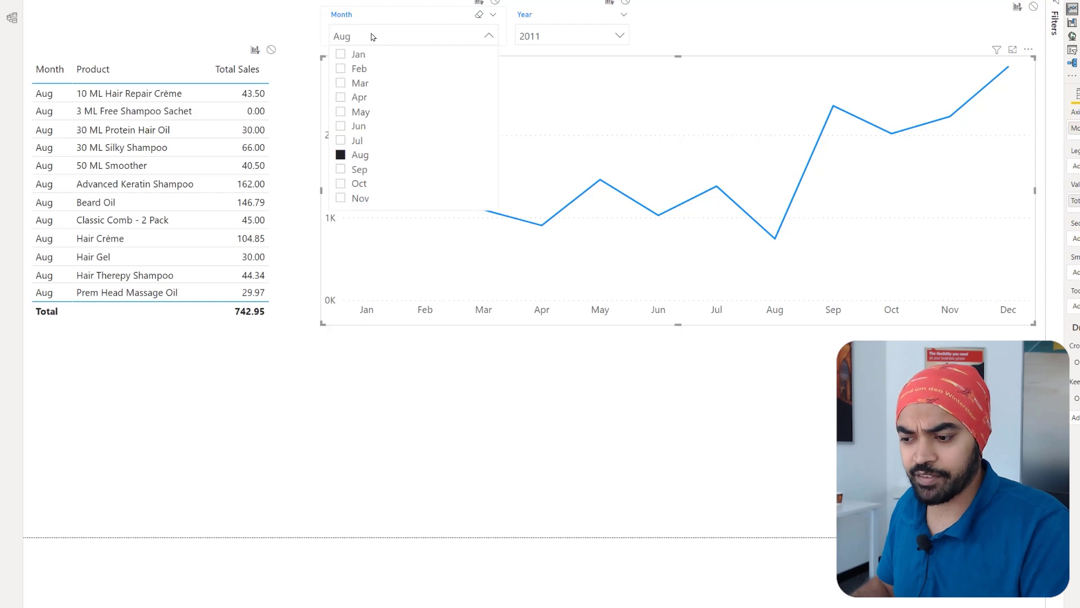
{"action": "left_click", "coordinate": [348, 170]}
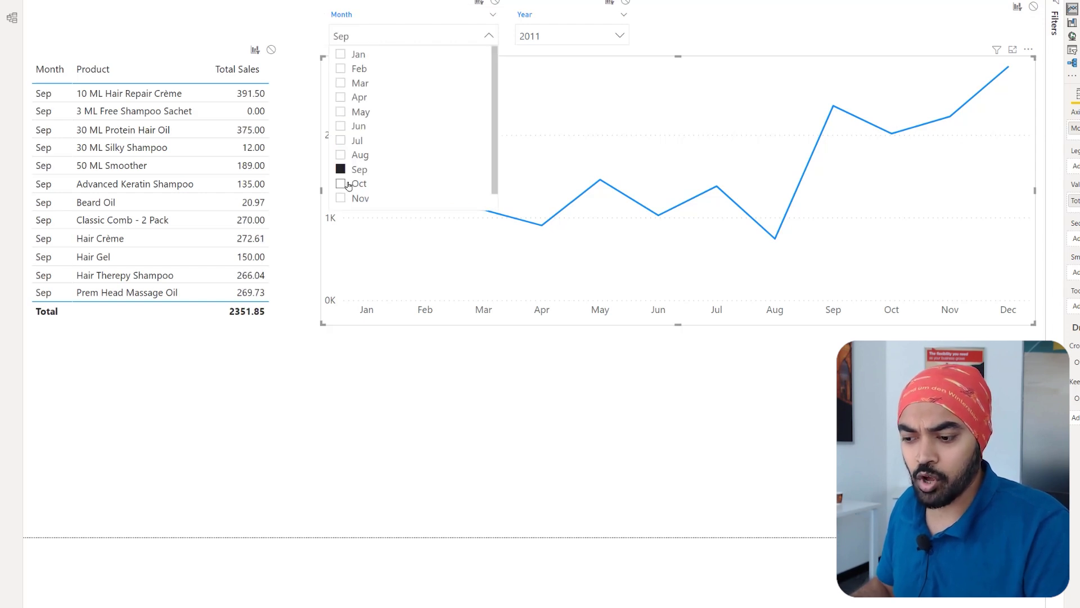
{"action": "left_click", "coordinate": [346, 184]}
{"action": "left_click", "coordinate": [344, 198]}
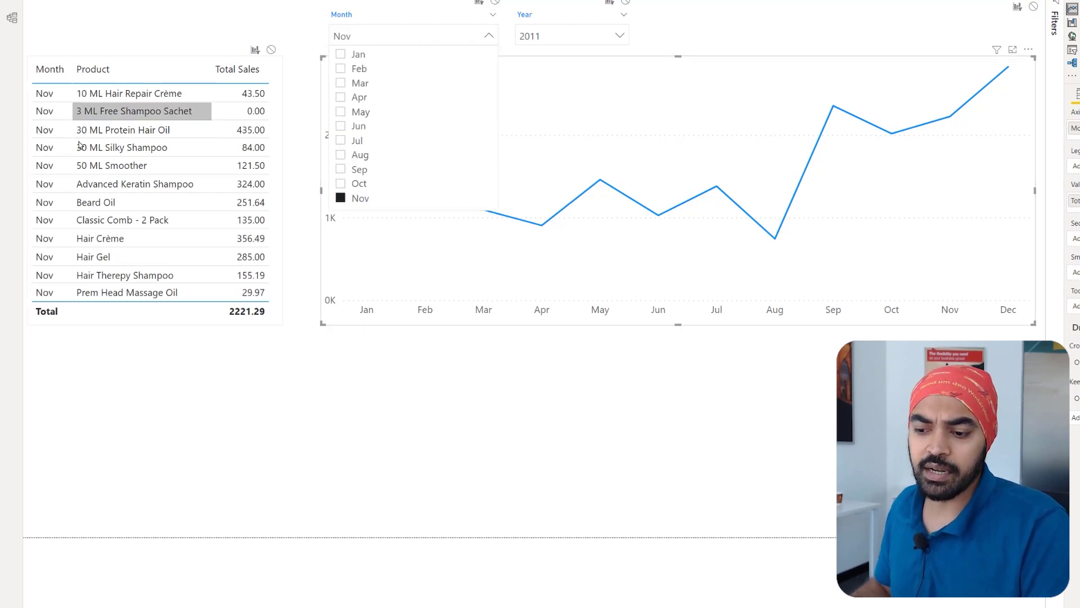
{"action": "left_click", "coordinate": [146, 33]}
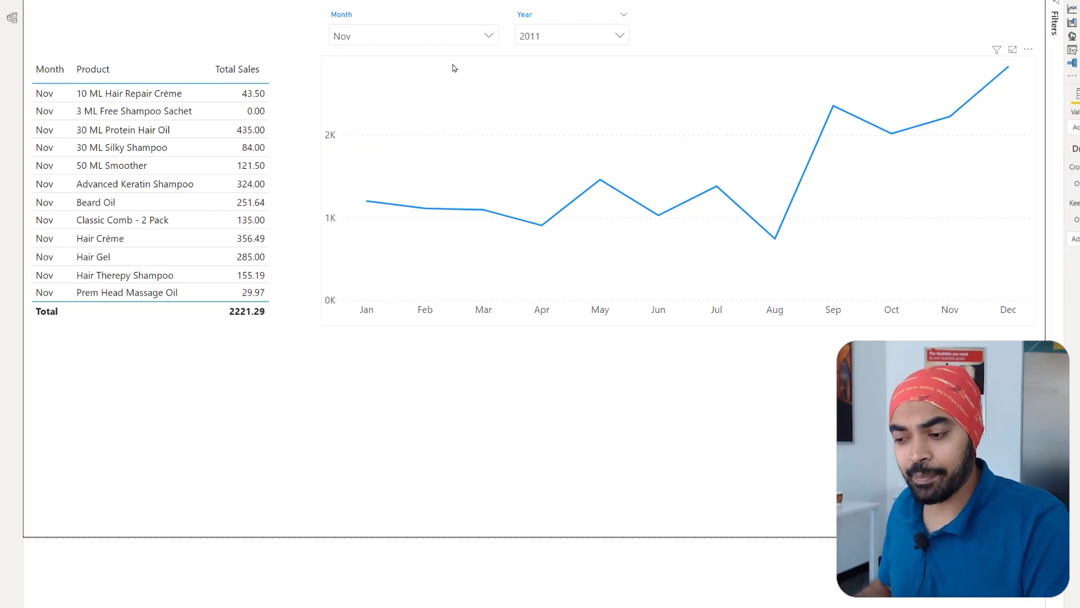
{"action": "left_click_drag", "start_coordinate": [560, 77], "coordinate": [549, 89]}
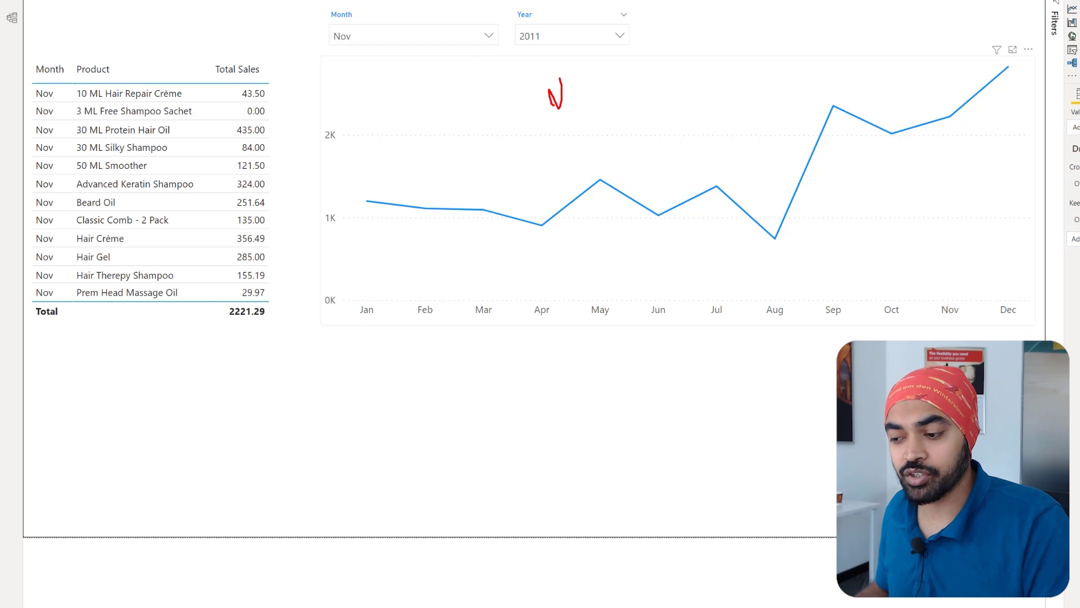
{"action": "key", "text": "Escape"}
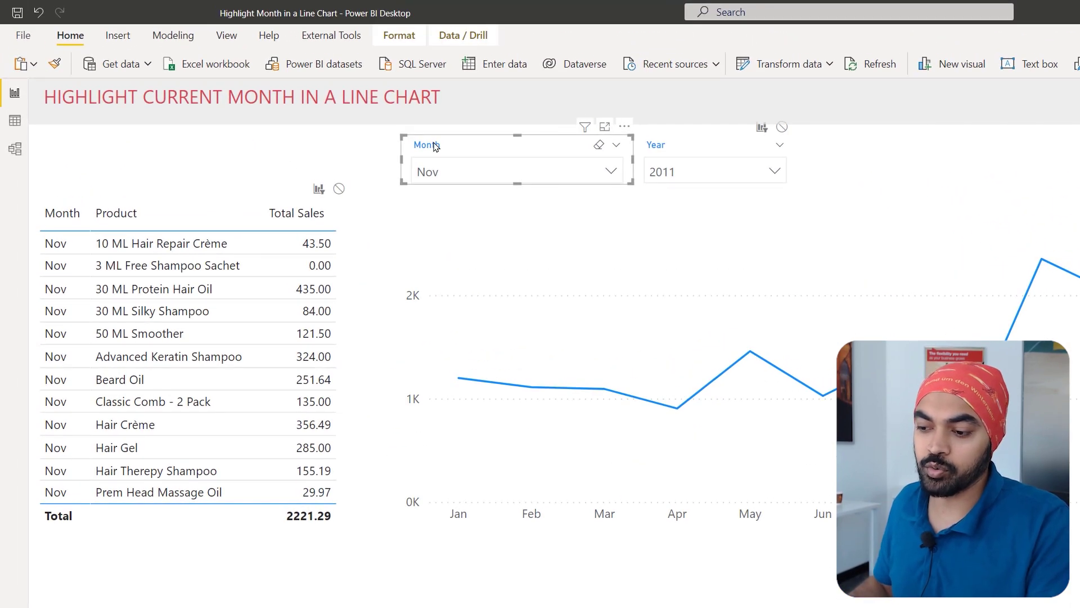
Step: Try the Filter interaction from the Month slicer on the line chart and restore it to None
{"action": "left_click", "coordinate": [399, 34]}
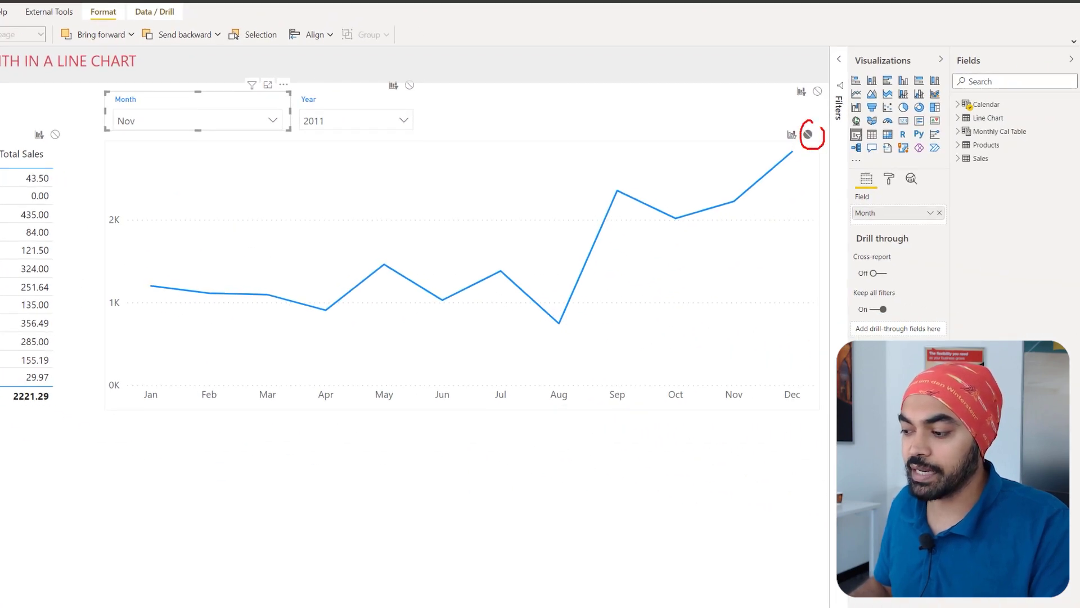
{"action": "left_click_drag", "start_coordinate": [261, 136], "coordinate": [732, 121]}
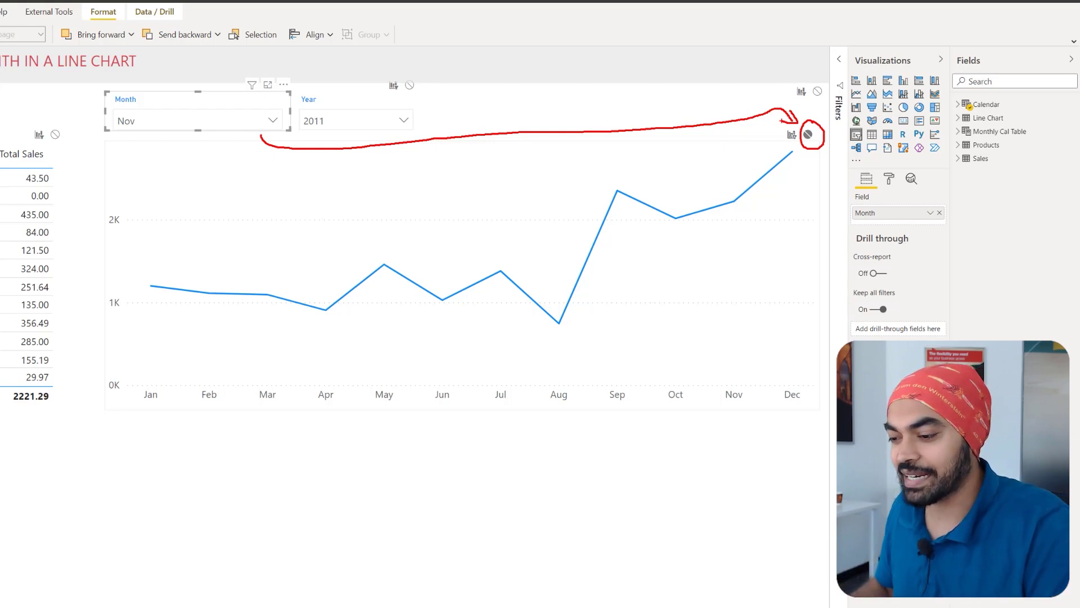
{"action": "key", "text": "Escape"}
{"action": "left_click", "coordinate": [791, 135]}
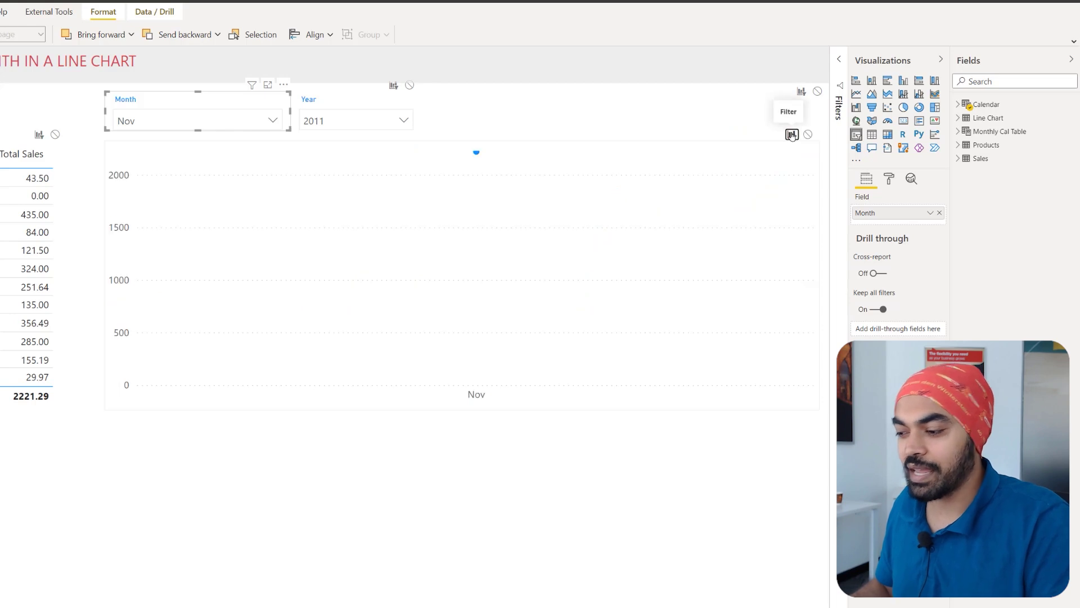
{"action": "left_click_drag", "start_coordinate": [456, 365], "coordinate": [494, 413]}
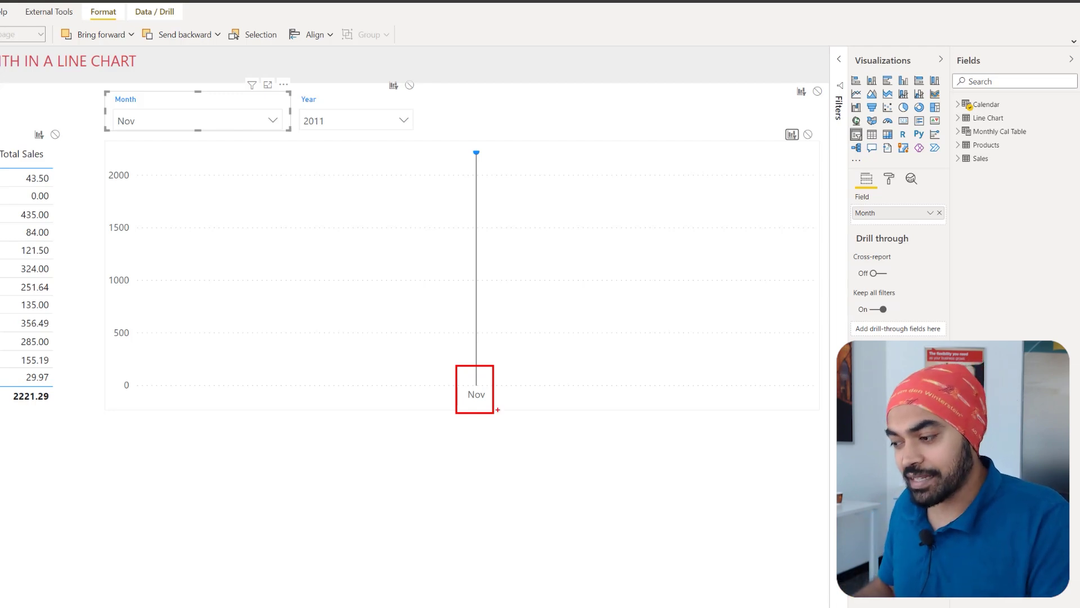
{"action": "left_click", "coordinate": [807, 133]}
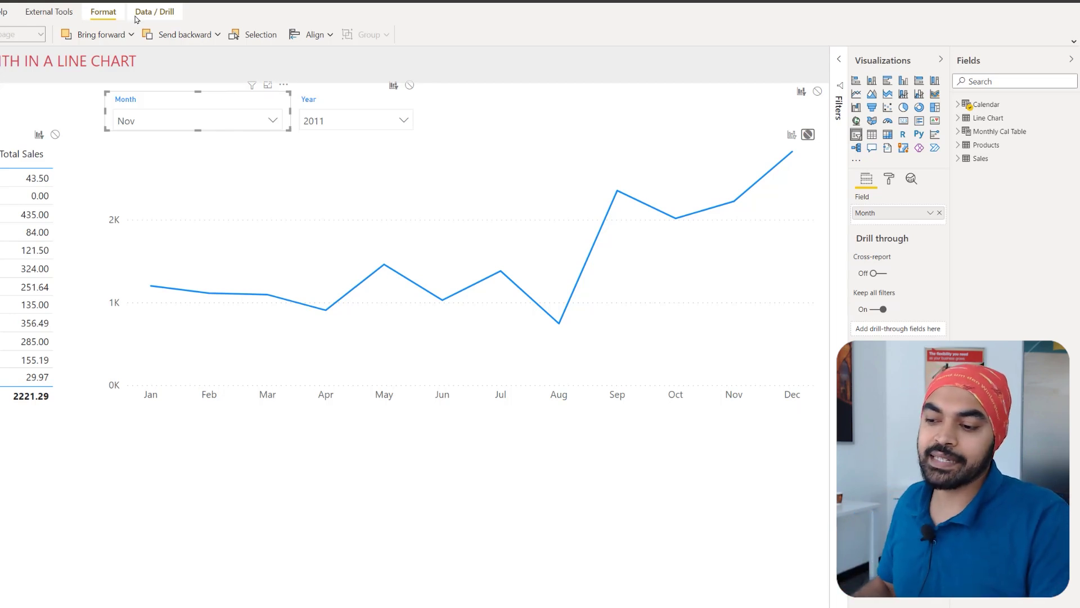
{"action": "mouse_move", "coordinate": [153, 102]}
{"action": "left_mouse_down"}
{"action": "mouse_move", "coordinate": [113, 86]}
{"action": "mouse_move", "coordinate": [97, 156]}
{"action": "mouse_move", "coordinate": [147, 107]}
{"action": "left_mouse_up"}
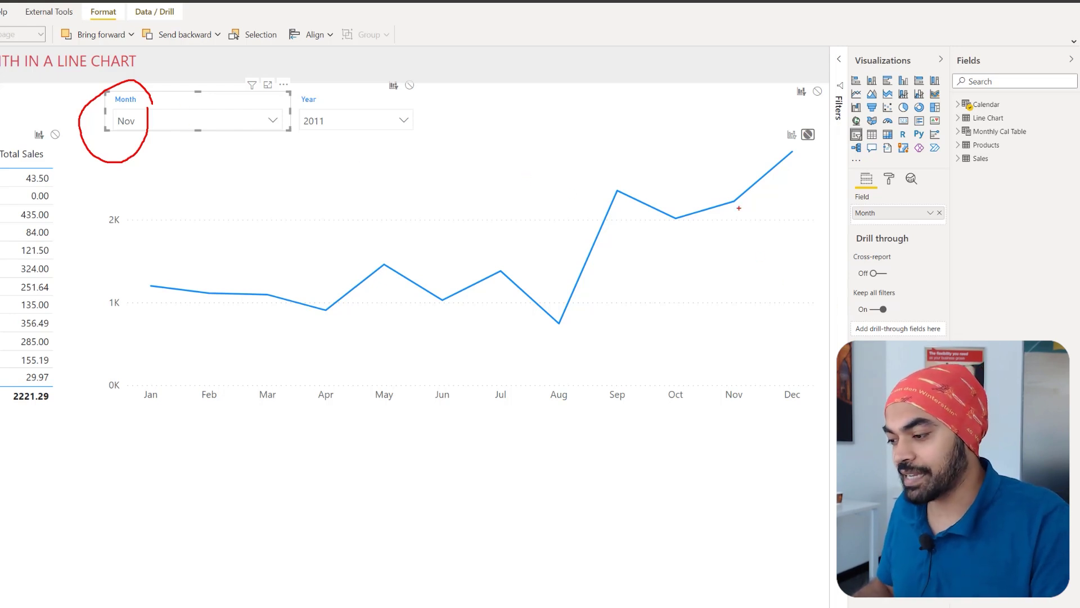
{"action": "left_click_drag", "start_coordinate": [725, 189], "coordinate": [748, 211]}
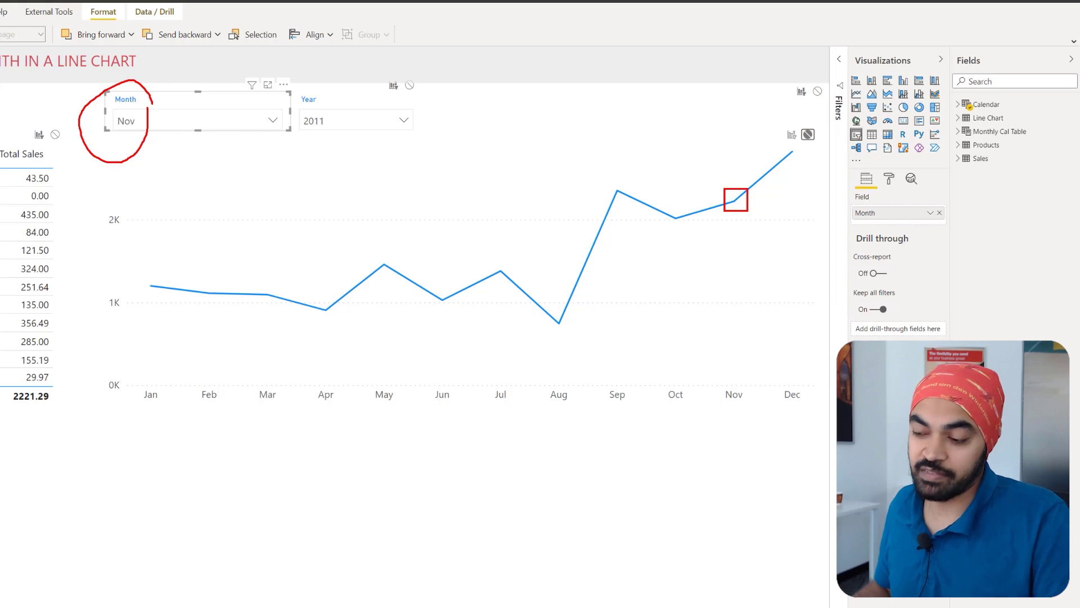
{"action": "left_click_drag", "start_coordinate": [542, 309], "coordinate": [571, 336]}
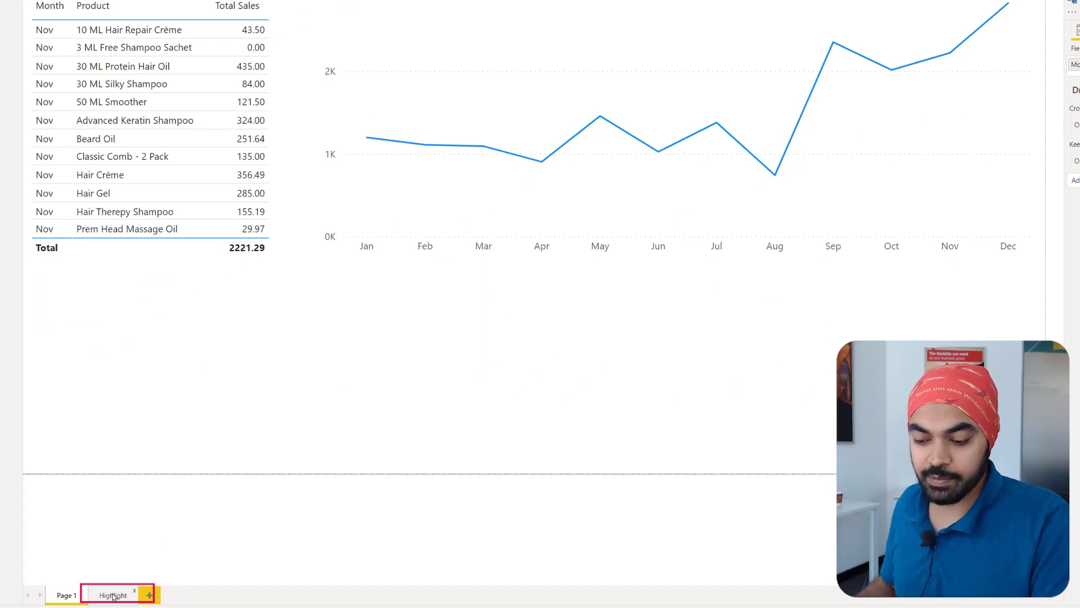
Step: Open the Highlight page and step its Month slicer through Jun, Apr, Mar, Feb and Jan to check the highlight marker
{"action": "left_click", "coordinate": [113, 595]}
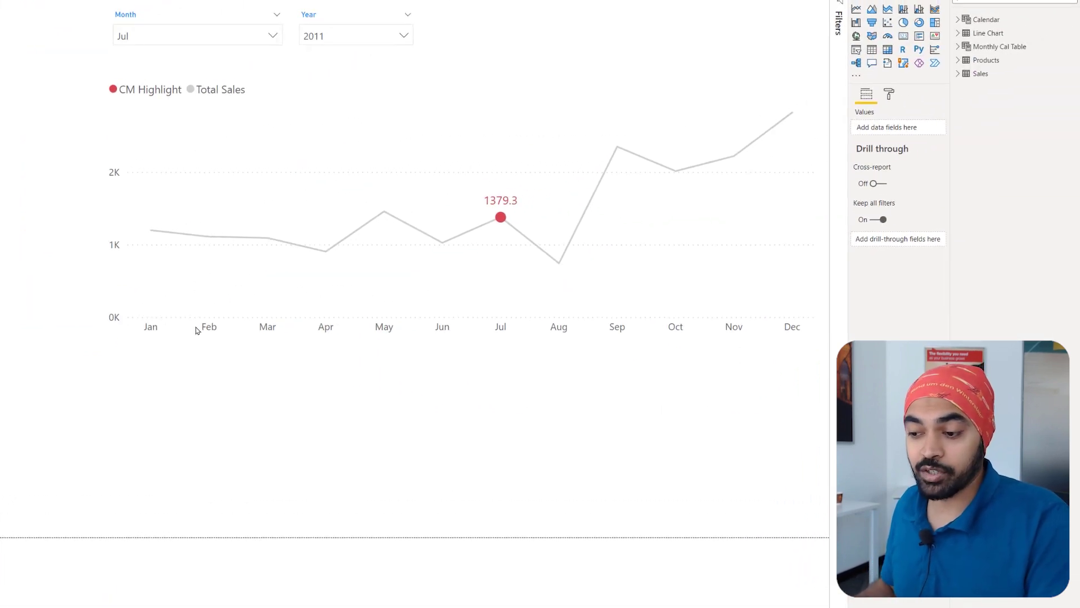
{"action": "left_click", "coordinate": [143, 39]}
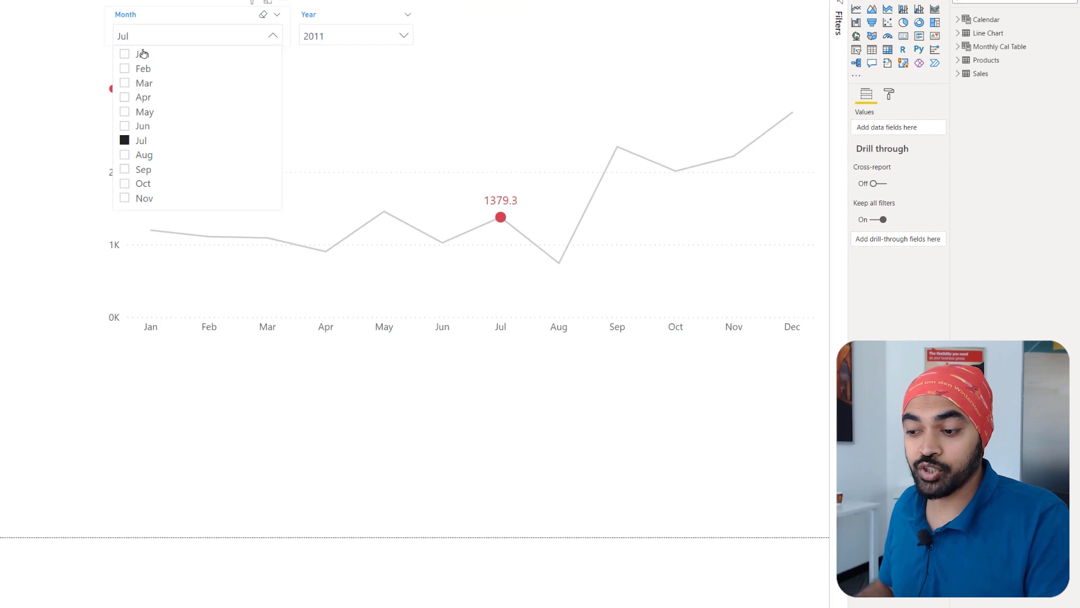
{"action": "left_click", "coordinate": [140, 126]}
{"action": "left_click", "coordinate": [138, 97]}
{"action": "left_click", "coordinate": [138, 83]}
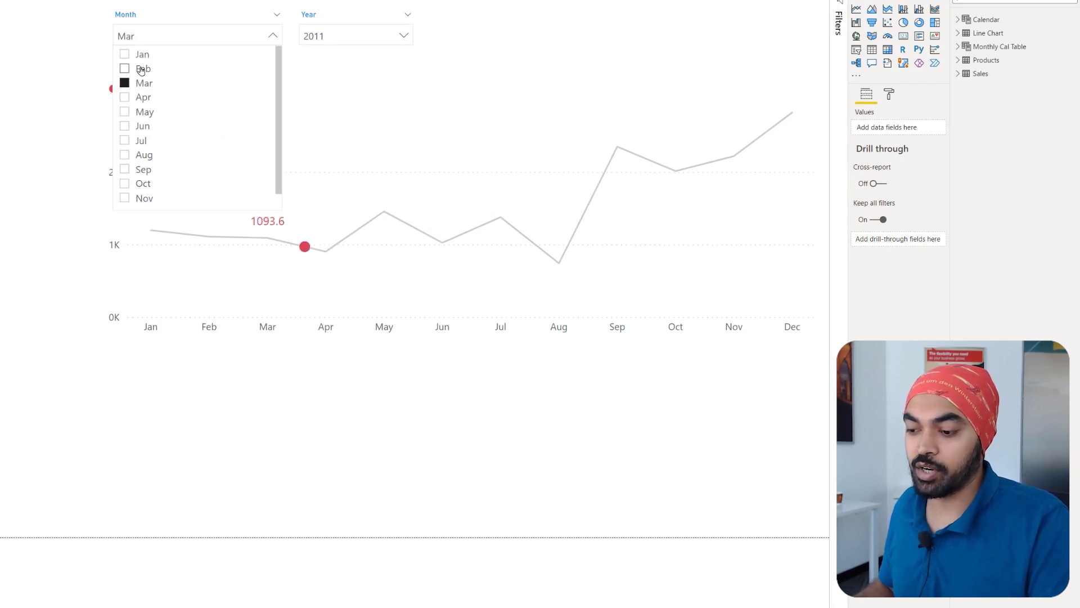
{"action": "left_click", "coordinate": [139, 69]}
{"action": "left_click", "coordinate": [140, 54]}
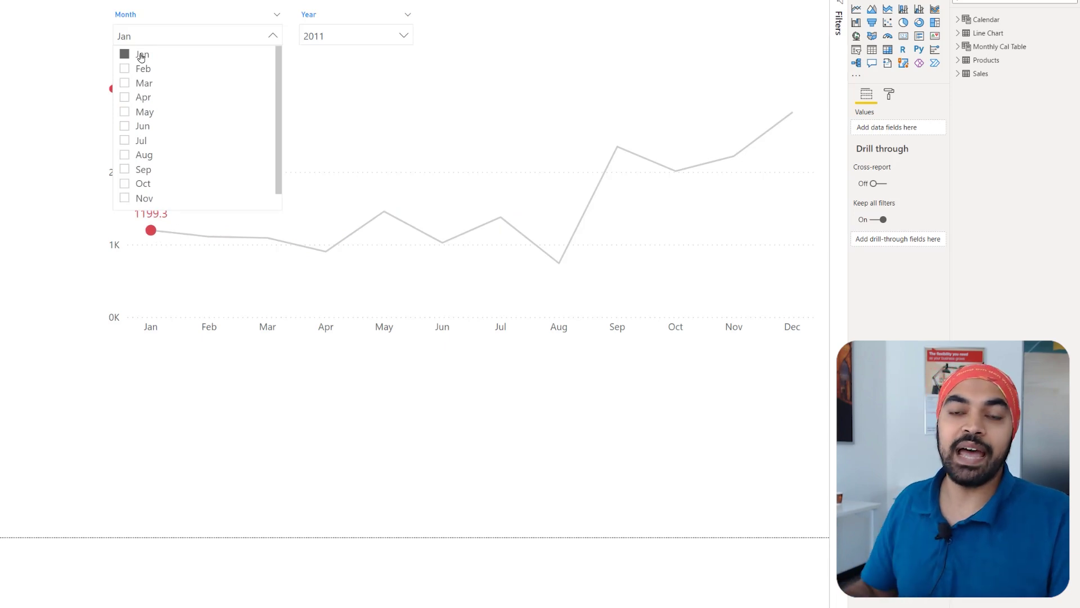
{"action": "left_click", "coordinate": [64, 49]}
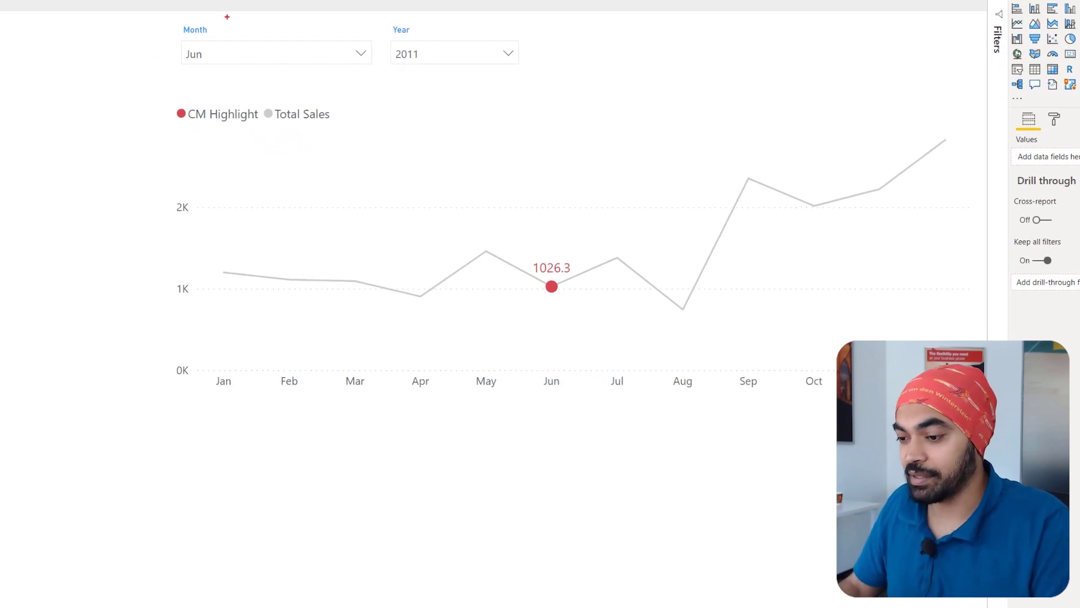
{"action": "mouse_move", "coordinate": [227, 17]}
{"action": "left_mouse_down"}
{"action": "mouse_move", "coordinate": [169, 24]}
{"action": "mouse_move", "coordinate": [171, 72]}
{"action": "mouse_move", "coordinate": [207, 84]}
{"action": "mouse_move", "coordinate": [232, 54]}
{"action": "mouse_move", "coordinate": [226, 22]}
{"action": "left_mouse_up"}
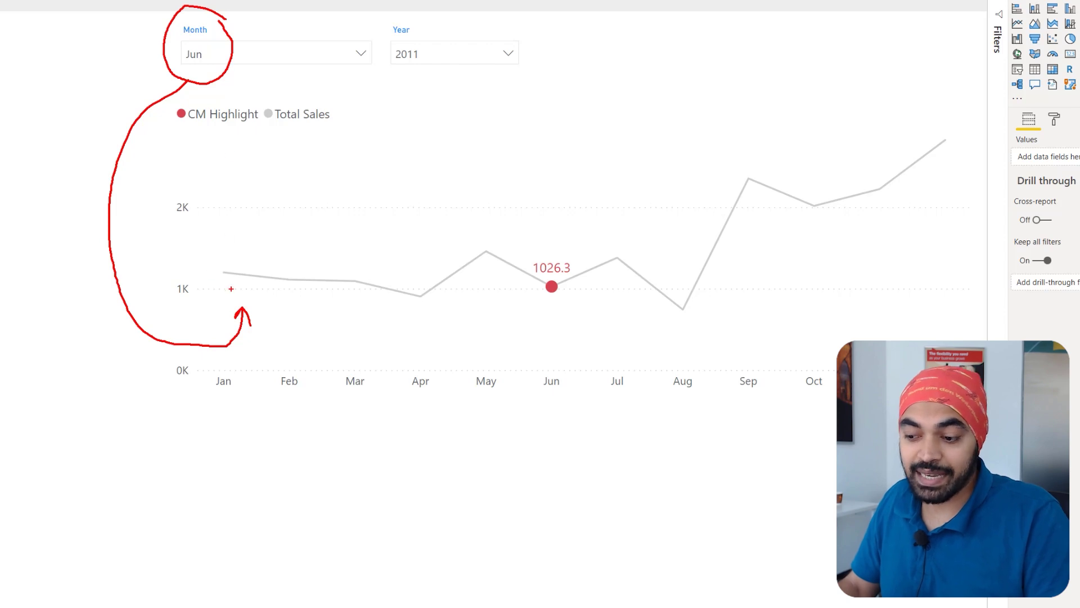
{"action": "mouse_move", "coordinate": [222, 284]}
{"action": "left_mouse_down"}
{"action": "mouse_move", "coordinate": [360, 314]}
{"action": "mouse_move", "coordinate": [422, 308]}
{"action": "mouse_move", "coordinate": [461, 285]}
{"action": "mouse_move", "coordinate": [512, 316]}
{"action": "mouse_move", "coordinate": [593, 302]}
{"action": "mouse_move", "coordinate": [649, 322]}
{"action": "mouse_move", "coordinate": [721, 298]}
{"action": "mouse_move", "coordinate": [765, 230]}
{"action": "mouse_move", "coordinate": [860, 221]}
{"action": "mouse_move", "coordinate": [916, 193]}
{"action": "left_mouse_up"}
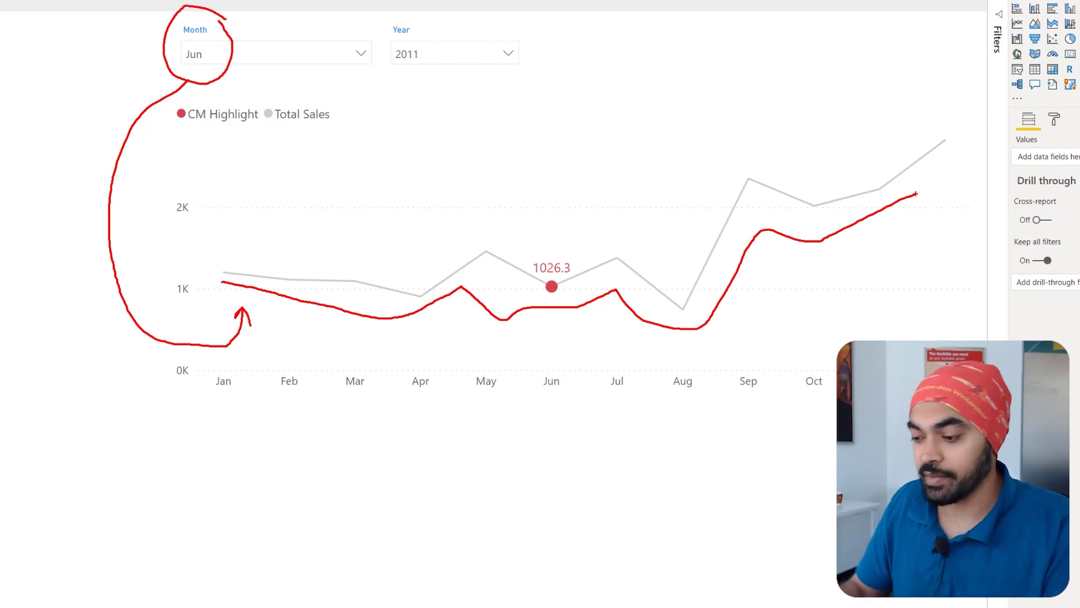
{"action": "key", "text": "Escape"}
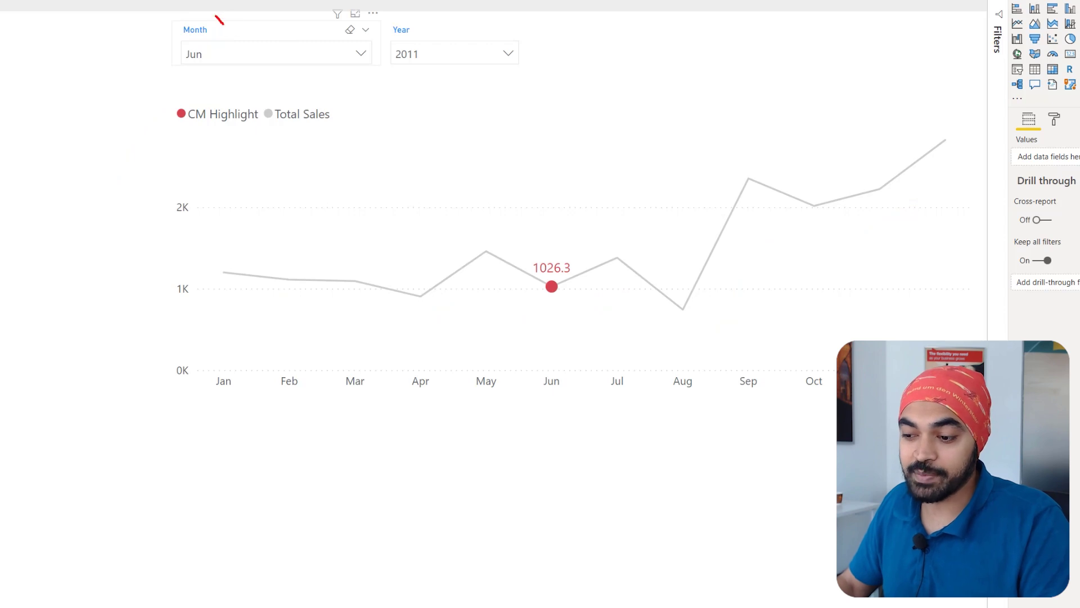
{"action": "mouse_move", "coordinate": [221, 21]}
{"action": "left_mouse_down"}
{"action": "mouse_move", "coordinate": [168, 18]}
{"action": "mouse_move", "coordinate": [174, 79]}
{"action": "mouse_move", "coordinate": [218, 80]}
{"action": "mouse_move", "coordinate": [224, 24]}
{"action": "left_mouse_up"}
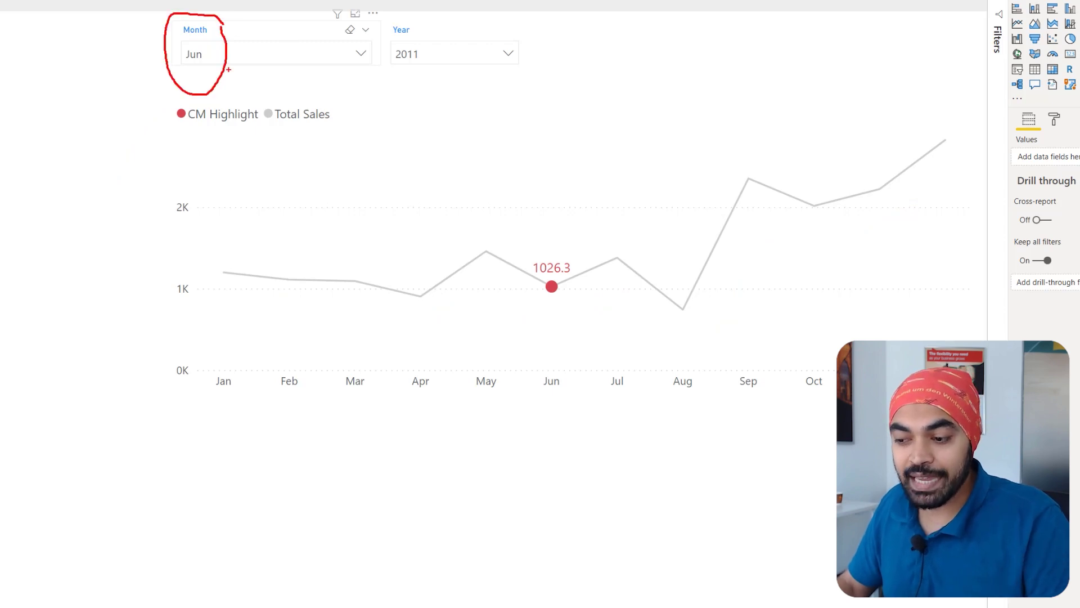
{"action": "mouse_move", "coordinate": [229, 70]}
{"action": "left_mouse_down"}
{"action": "mouse_move", "coordinate": [395, 83]}
{"action": "mouse_move", "coordinate": [492, 127]}
{"action": "mouse_move", "coordinate": [528, 218]}
{"action": "left_mouse_up"}
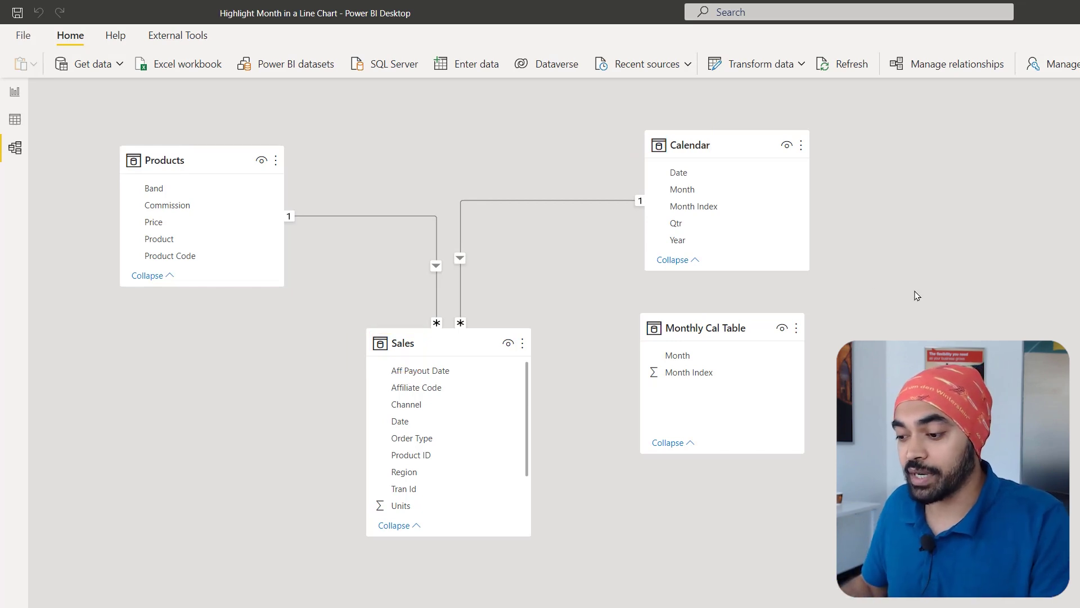
{"action": "mouse_move", "coordinate": [805, 299]}
{"action": "left_mouse_down"}
{"action": "mouse_move", "coordinate": [666, 303]}
{"action": "mouse_move", "coordinate": [633, 376]}
{"action": "mouse_move", "coordinate": [770, 432]}
{"action": "mouse_move", "coordinate": [838, 341]}
{"action": "mouse_move", "coordinate": [801, 292]}
{"action": "left_mouse_up"}
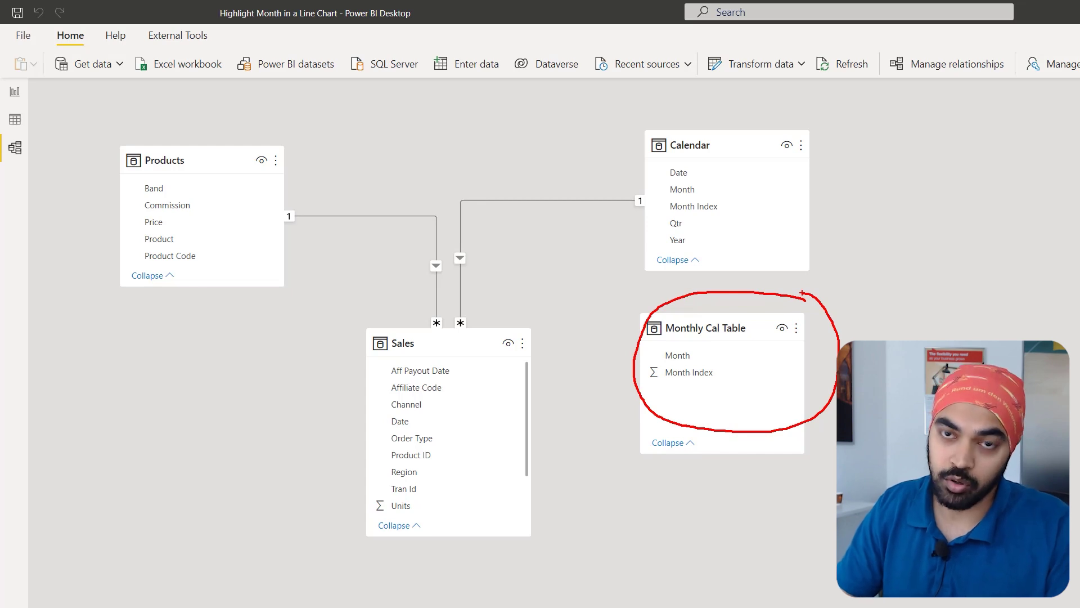
{"action": "key", "text": "Escape"}
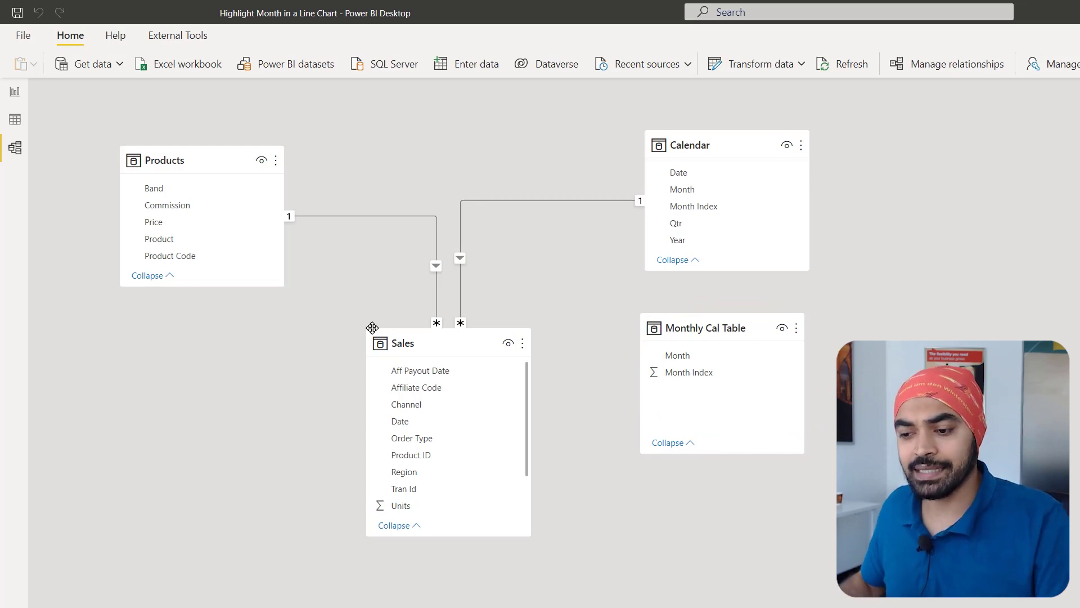
Step: Examine the SUMMARIZE formula of Monthly Cal Table, which draws on the Calendar table's Month and Month Index columns
{"action": "left_click", "coordinate": [15, 118]}
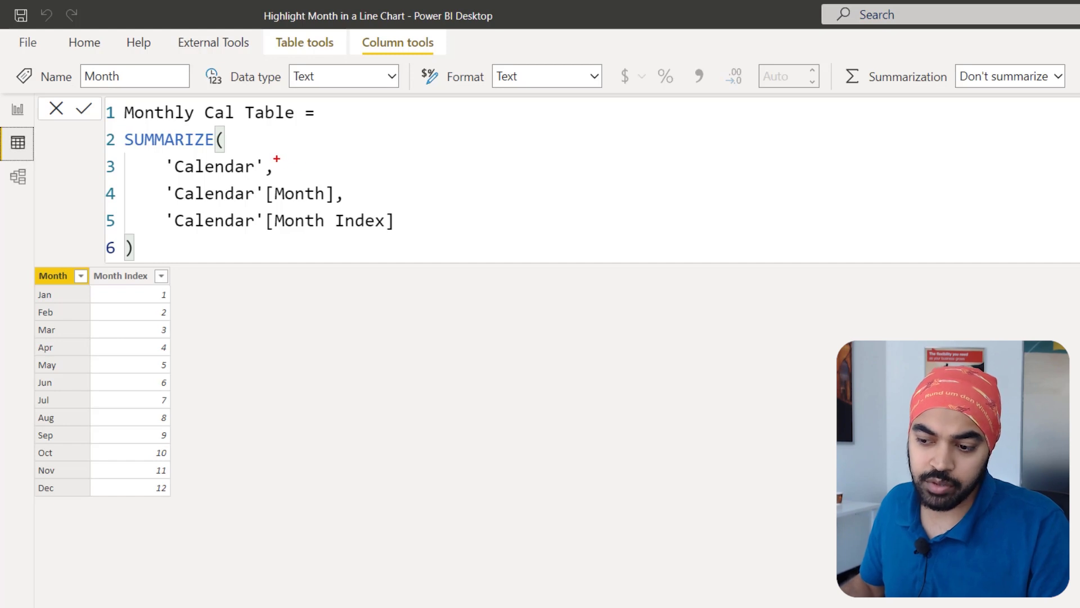
{"action": "left_click_drag", "start_coordinate": [273, 161], "coordinate": [288, 148]}
{"action": "mouse_move", "coordinate": [354, 181]}
{"action": "left_mouse_down"}
{"action": "mouse_move", "coordinate": [147, 205]}
{"action": "mouse_move", "coordinate": [322, 209]}
{"action": "mouse_move", "coordinate": [296, 179]}
{"action": "left_mouse_up"}
{"action": "mouse_move", "coordinate": [409, 211]}
{"action": "left_mouse_down"}
{"action": "mouse_move", "coordinate": [259, 203]}
{"action": "mouse_move", "coordinate": [280, 256]}
{"action": "mouse_move", "coordinate": [363, 210]}
{"action": "left_mouse_up"}
{"action": "key", "text": "Escape"}
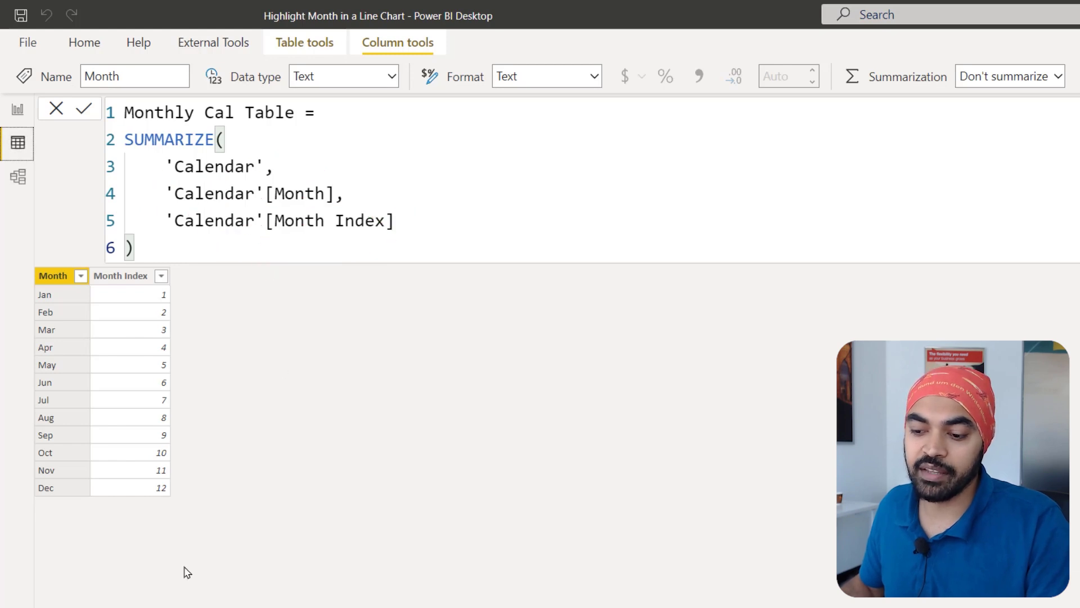
Step: Examine the Month and Month Index rows of Monthly Cal Table in the data view
{"action": "key", "text": "ctrl+2"}
{"action": "mouse_move", "coordinate": [95, 559]}
{"action": "left_mouse_down"}
{"action": "mouse_move", "coordinate": [103, 512]}
{"action": "mouse_move", "coordinate": [113, 524]}
{"action": "left_mouse_up"}
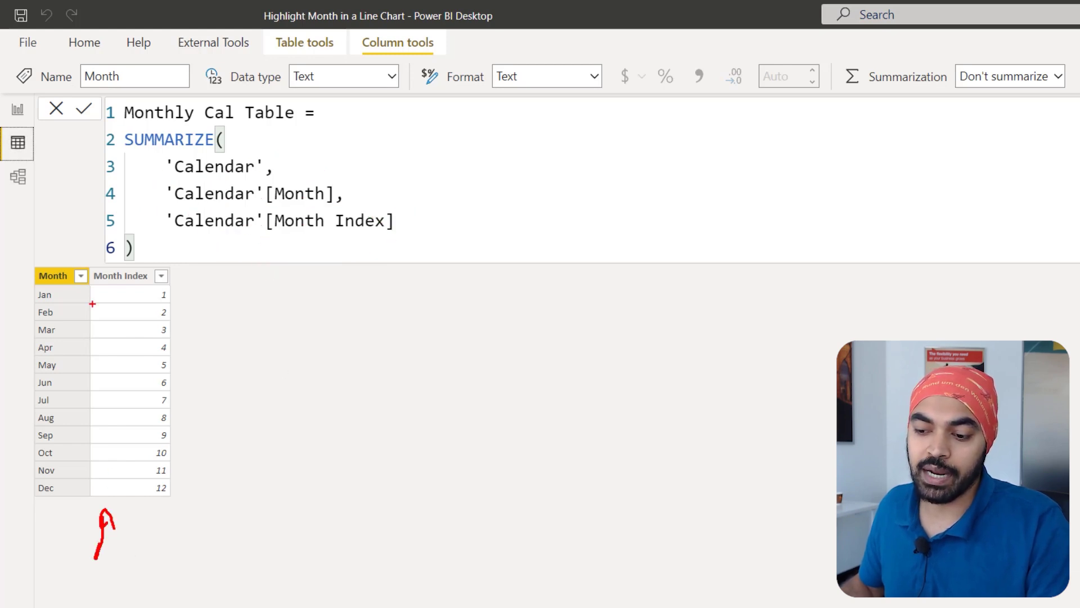
{"action": "left_click_drag", "start_coordinate": [68, 293], "coordinate": [63, 345]}
{"action": "mouse_move", "coordinate": [125, 291]}
{"action": "left_mouse_down"}
{"action": "mouse_move", "coordinate": [124, 354]}
{"action": "mouse_move", "coordinate": [140, 339]}
{"action": "left_mouse_up"}
{"action": "key", "text": "Escape"}
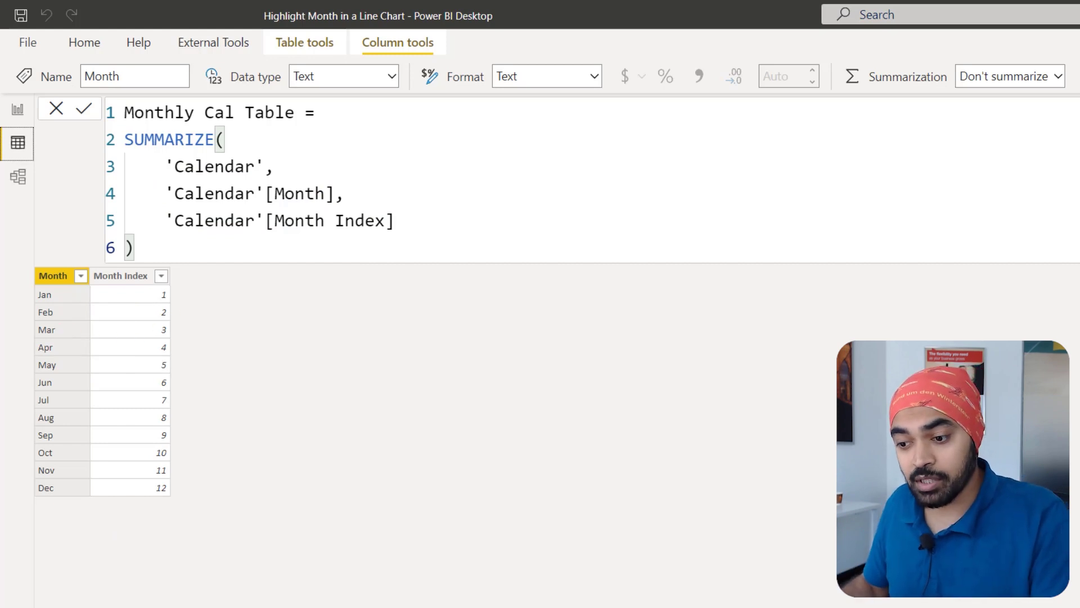
{"action": "mouse_move", "coordinate": [33, 253]}
{"action": "left_mouse_down"}
{"action": "mouse_move", "coordinate": [103, 442]}
{"action": "mouse_move", "coordinate": [102, 537]}
{"action": "left_mouse_up"}
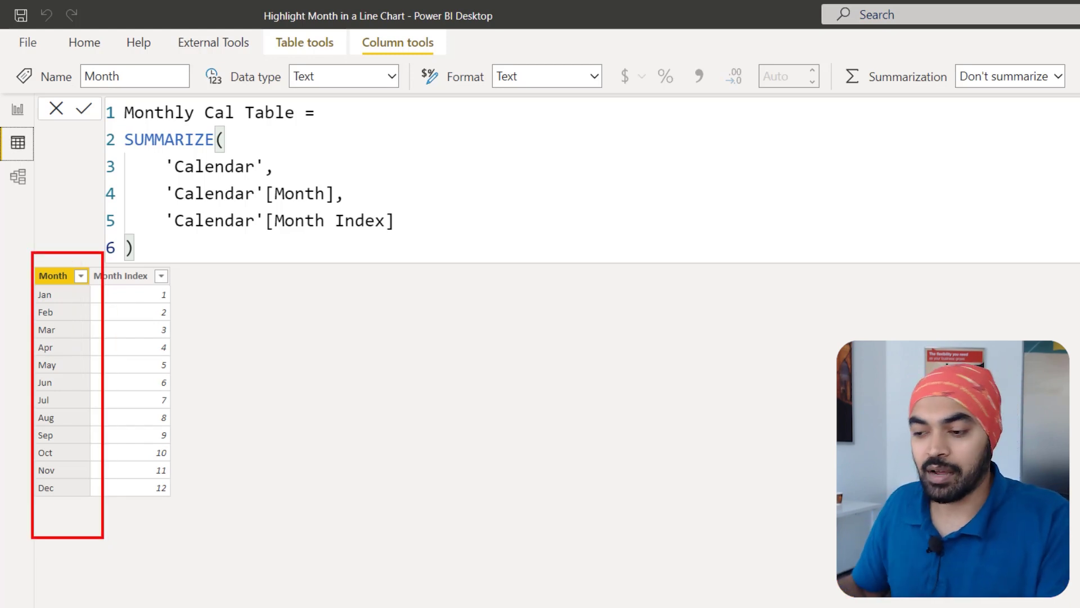
{"action": "key", "text": "Escape"}
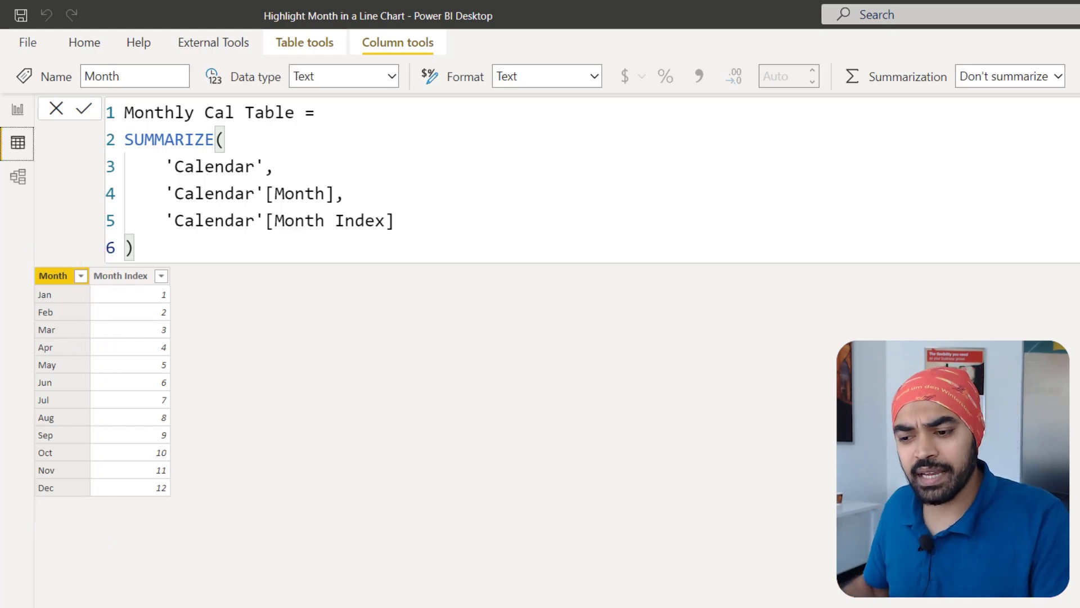
Step: Return to the report page and examine the Year and Month slicers against their source, the Calendar table
{"action": "left_click", "coordinate": [15, 111]}
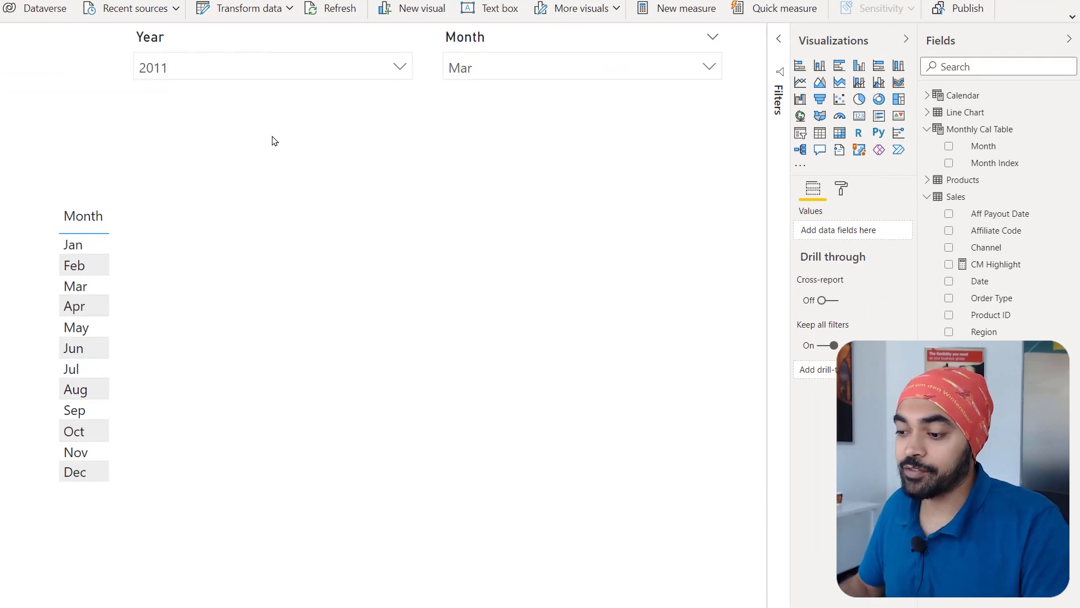
{"action": "left_click_drag", "start_coordinate": [125, 21], "coordinate": [198, 94]}
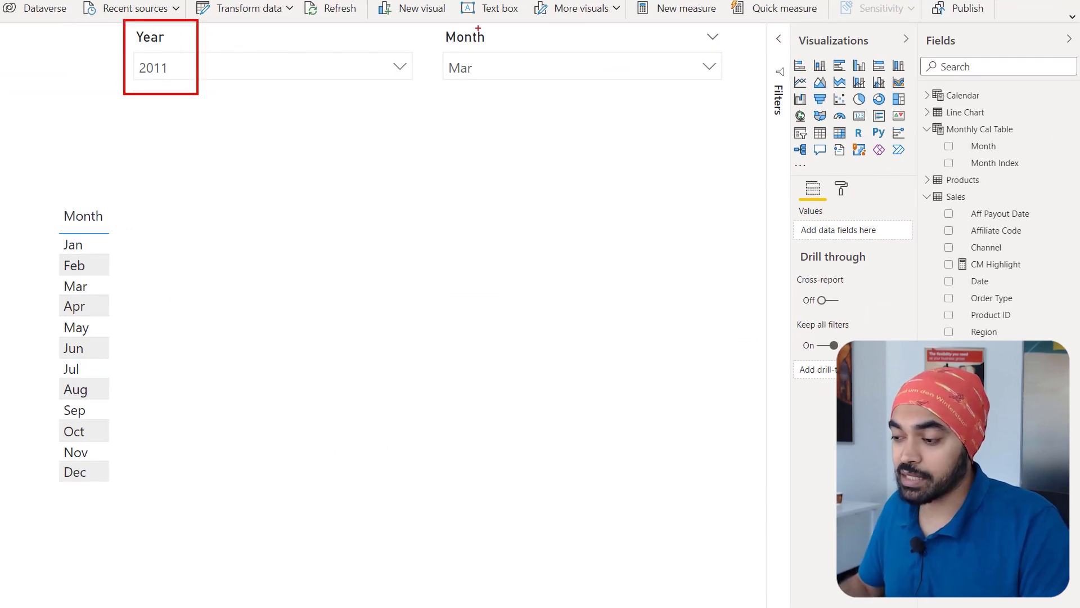
{"action": "left_click_drag", "start_coordinate": [441, 17], "coordinate": [520, 96]}
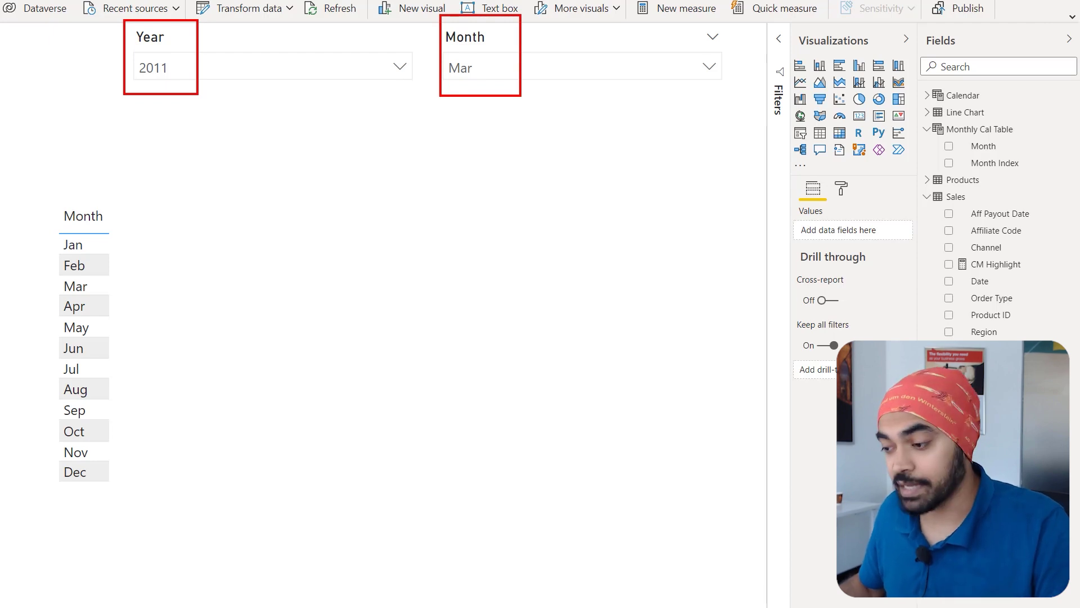
{"action": "mouse_move", "coordinate": [183, 100]}
{"action": "left_mouse_down"}
{"action": "mouse_move", "coordinate": [219, 132]}
{"action": "mouse_move", "coordinate": [547, 159]}
{"action": "mouse_move", "coordinate": [774, 106]}
{"action": "mouse_move", "coordinate": [920, 89]}
{"action": "left_mouse_up"}
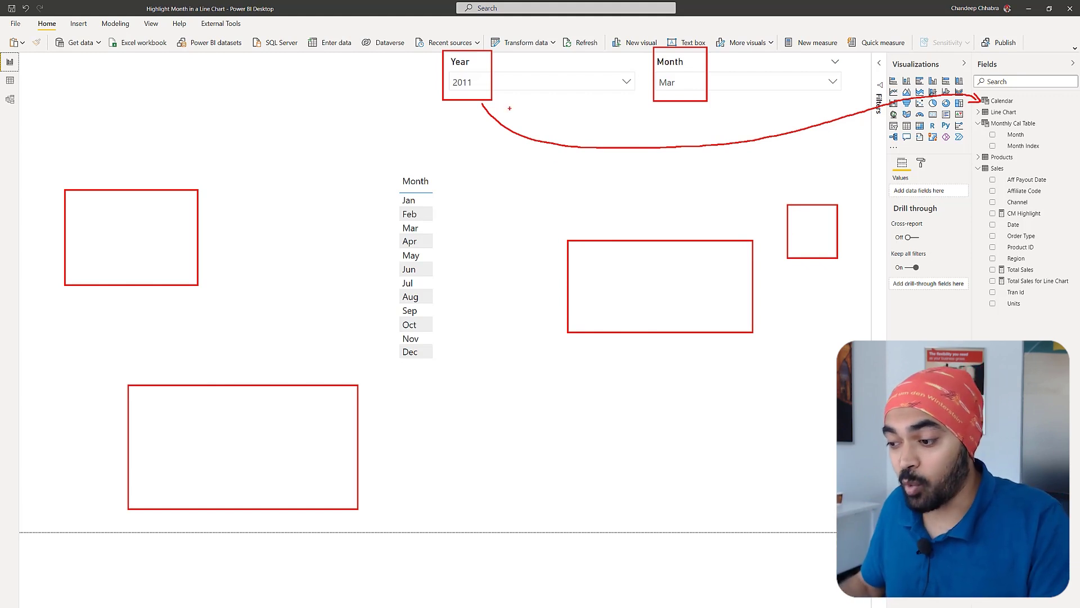
{"action": "left_click_drag", "start_coordinate": [510, 108], "coordinate": [554, 90]}
{"action": "left_click_drag", "start_coordinate": [735, 116], "coordinate": [767, 80]}
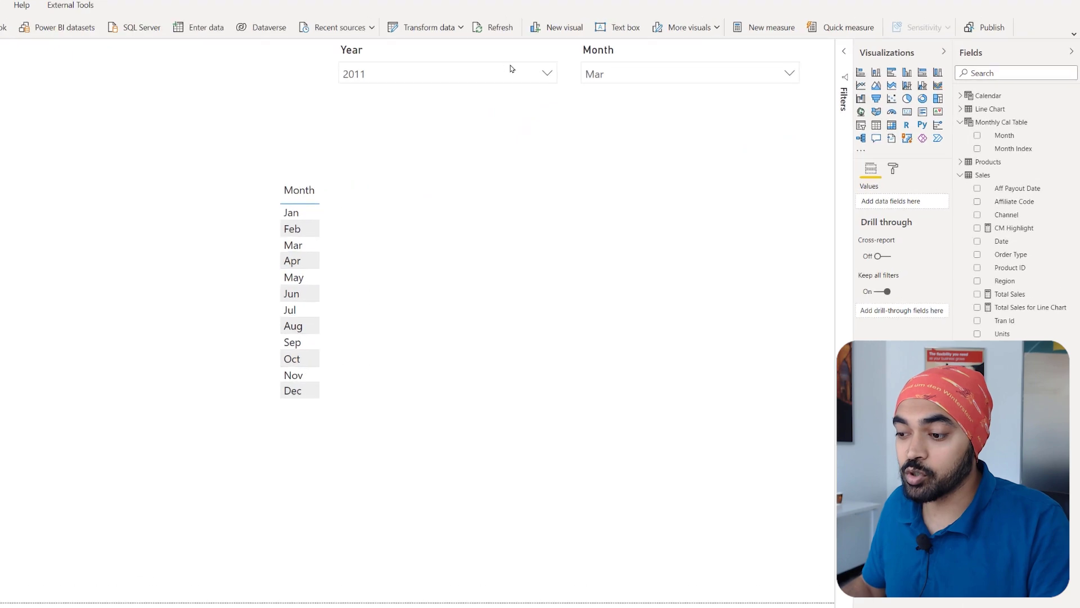
{"action": "left_click_drag", "start_coordinate": [442, 50], "coordinate": [717, 90]}
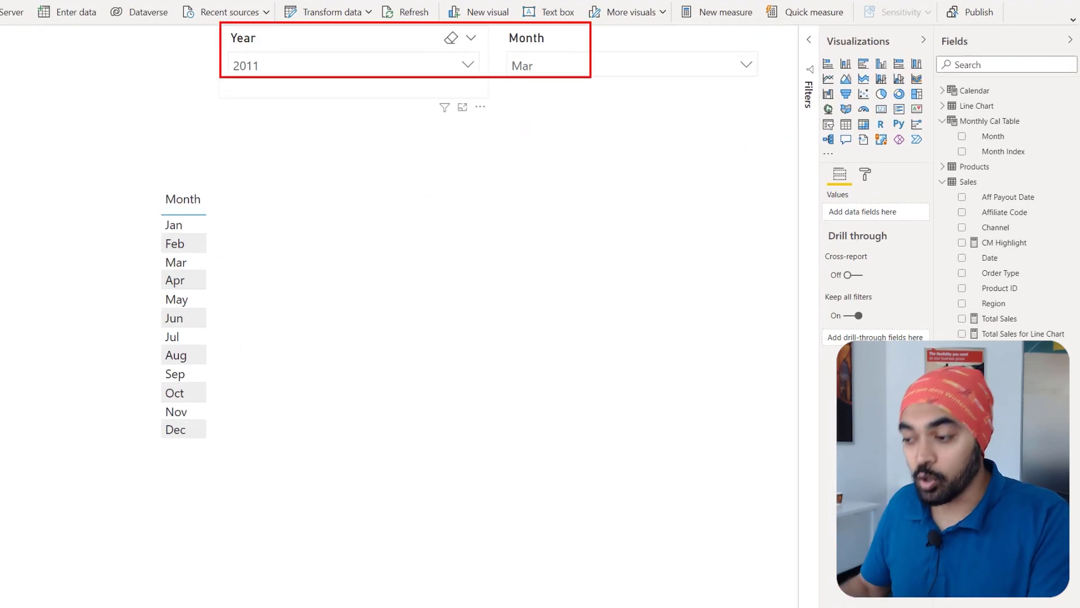
{"action": "key", "text": "Escape"}
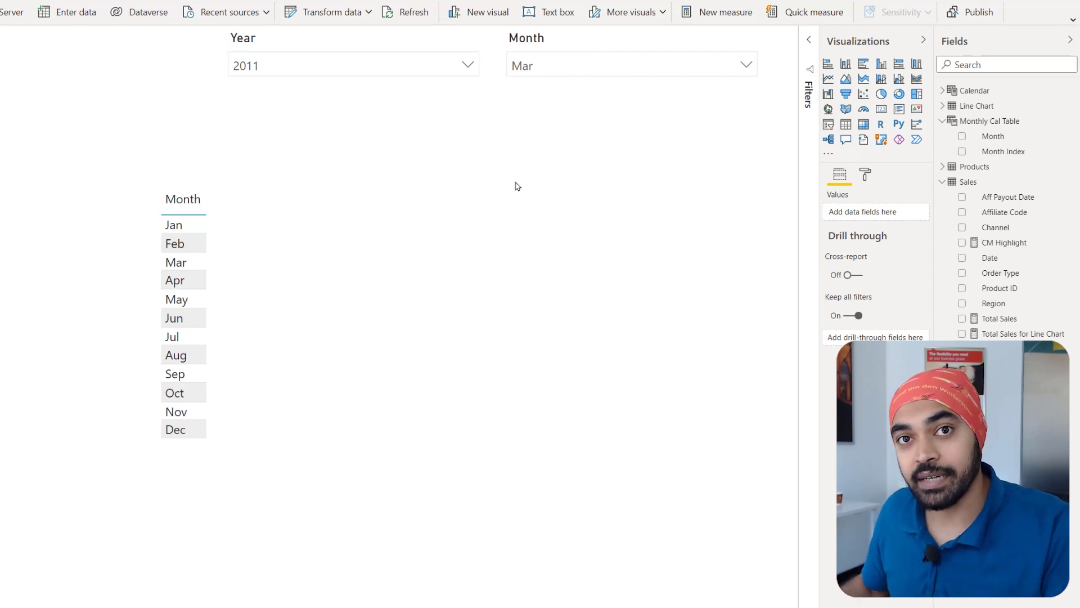
Step: Select the month table visual and examine its month rows against their source field in Monthly Cal Table
{"action": "left_click", "coordinate": [245, 249]}
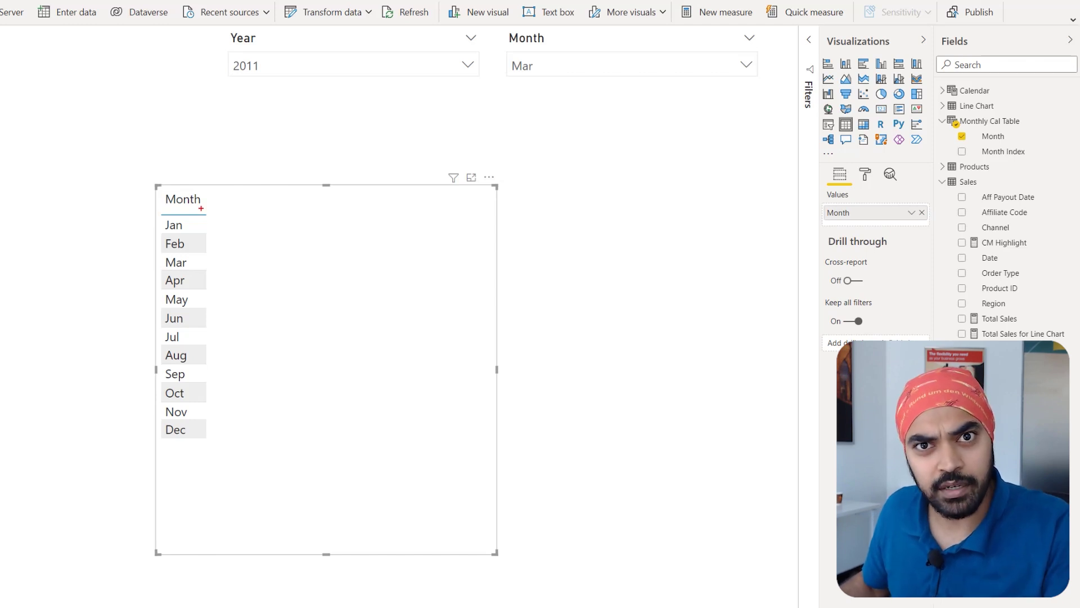
{"action": "mouse_move", "coordinate": [142, 179]}
{"action": "left_mouse_down"}
{"action": "mouse_move", "coordinate": [228, 449]}
{"action": "mouse_move", "coordinate": [231, 440]}
{"action": "left_mouse_up"}
{"action": "mouse_move", "coordinate": [239, 272]}
{"action": "left_mouse_down"}
{"action": "mouse_move", "coordinate": [502, 205]}
{"action": "mouse_move", "coordinate": [862, 150]}
{"action": "mouse_move", "coordinate": [936, 127]}
{"action": "left_mouse_up"}
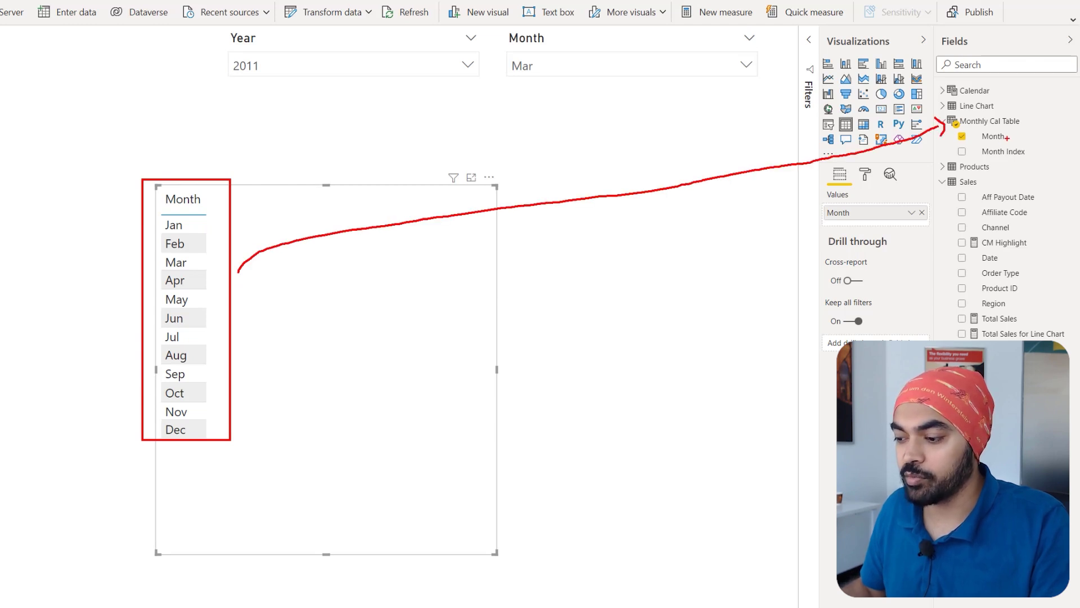
{"action": "key", "text": "Escape"}
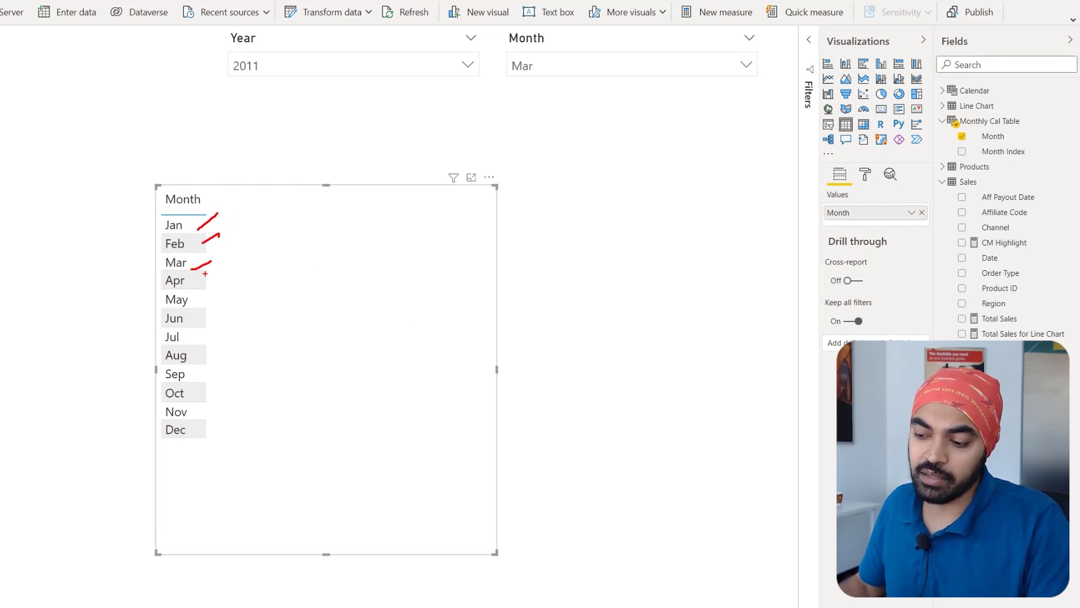
{"action": "left_click_drag", "start_coordinate": [200, 285], "coordinate": [219, 274]}
{"action": "left_click_drag", "start_coordinate": [197, 309], "coordinate": [216, 299]}
{"action": "left_click_drag", "start_coordinate": [194, 337], "coordinate": [226, 328]}
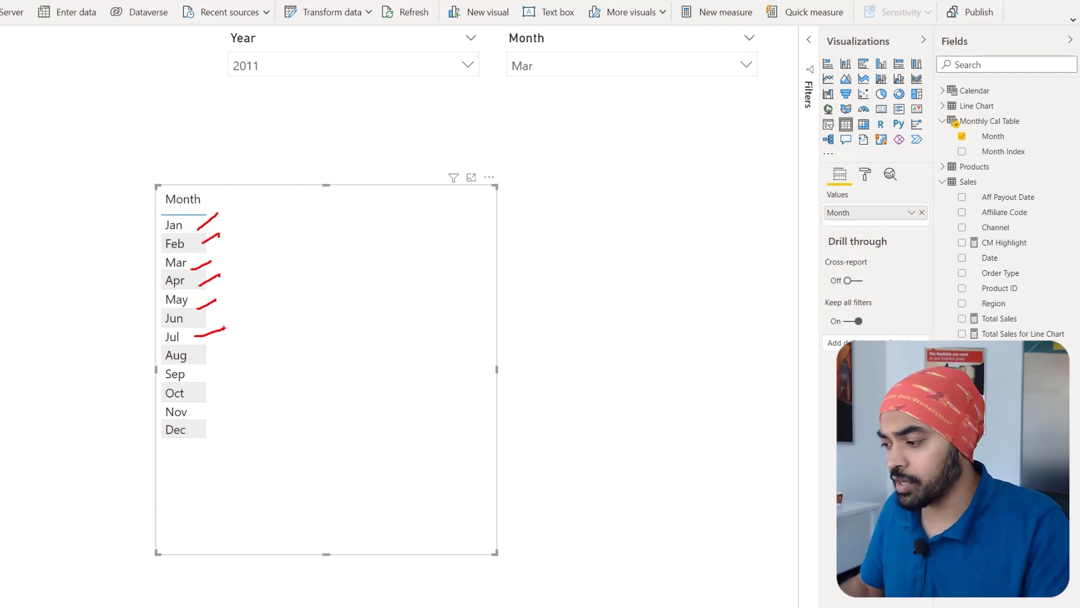
{"action": "key", "text": "e"}
Step: Add the Total Sales measure to the month table visual and compare its values with the Year and Month slicer selections
{"action": "mouse_move", "coordinate": [959, 309]}
{"action": "left_mouse_down"}
{"action": "mouse_move", "coordinate": [1031, 327]}
{"action": "mouse_move", "coordinate": [407, 242]}
{"action": "mouse_move", "coordinate": [310, 303]}
{"action": "left_mouse_up"}
{"action": "key", "text": "Escape"}
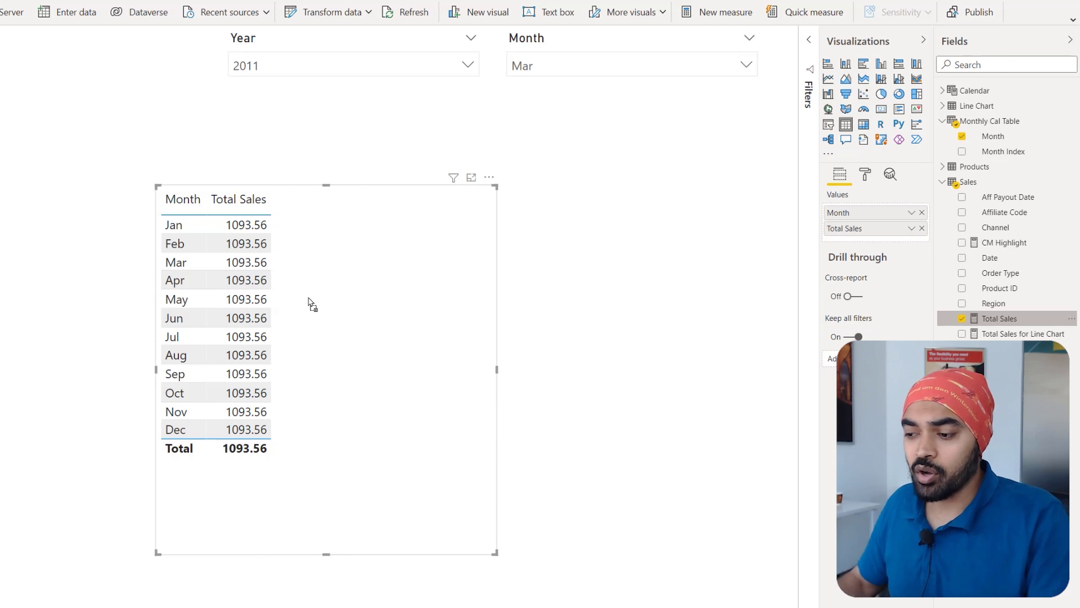
{"action": "key", "text": "ctrl+2"}
{"action": "mouse_move", "coordinate": [272, 39]}
{"action": "left_mouse_down"}
{"action": "mouse_move", "coordinate": [220, 55]}
{"action": "mouse_move", "coordinate": [283, 84]}
{"action": "mouse_move", "coordinate": [265, 35]}
{"action": "left_mouse_up"}
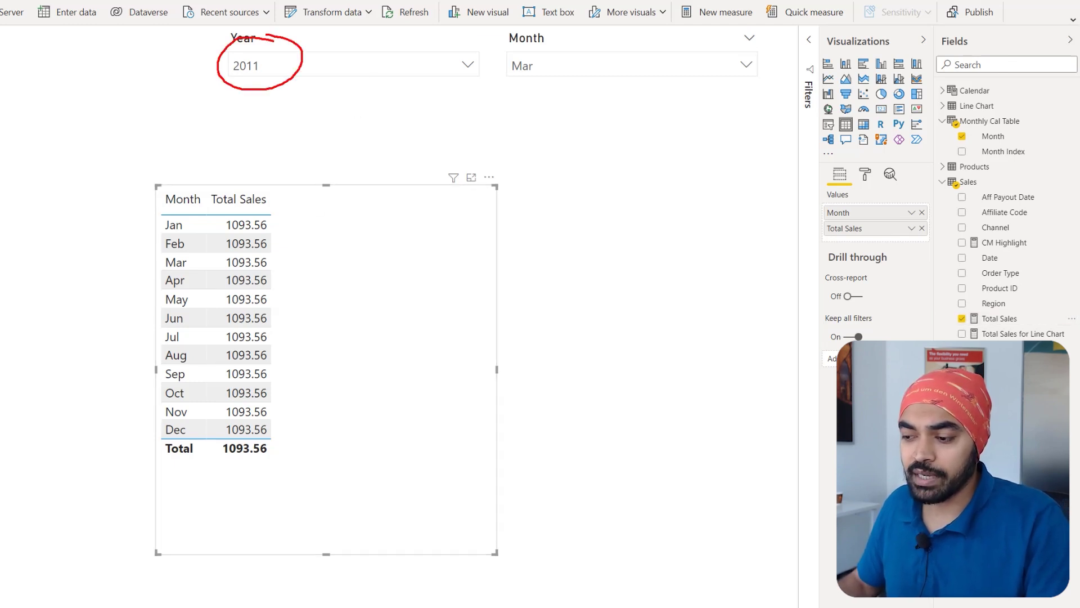
{"action": "mouse_move", "coordinate": [561, 40]}
{"action": "left_mouse_down"}
{"action": "mouse_move", "coordinate": [501, 58]}
{"action": "mouse_move", "coordinate": [540, 98]}
{"action": "mouse_move", "coordinate": [582, 56]}
{"action": "mouse_move", "coordinate": [544, 37]}
{"action": "left_mouse_up"}
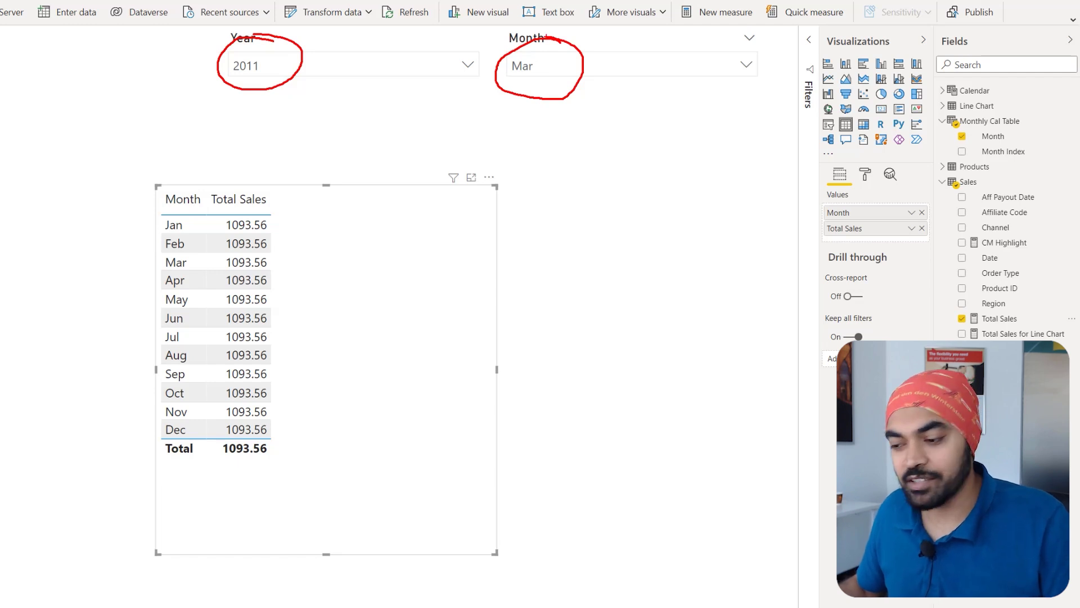
{"action": "mouse_move", "coordinate": [322, 211]}
{"action": "left_mouse_down"}
{"action": "mouse_move", "coordinate": [305, 283]}
{"action": "mouse_move", "coordinate": [314, 292]}
{"action": "left_mouse_up"}
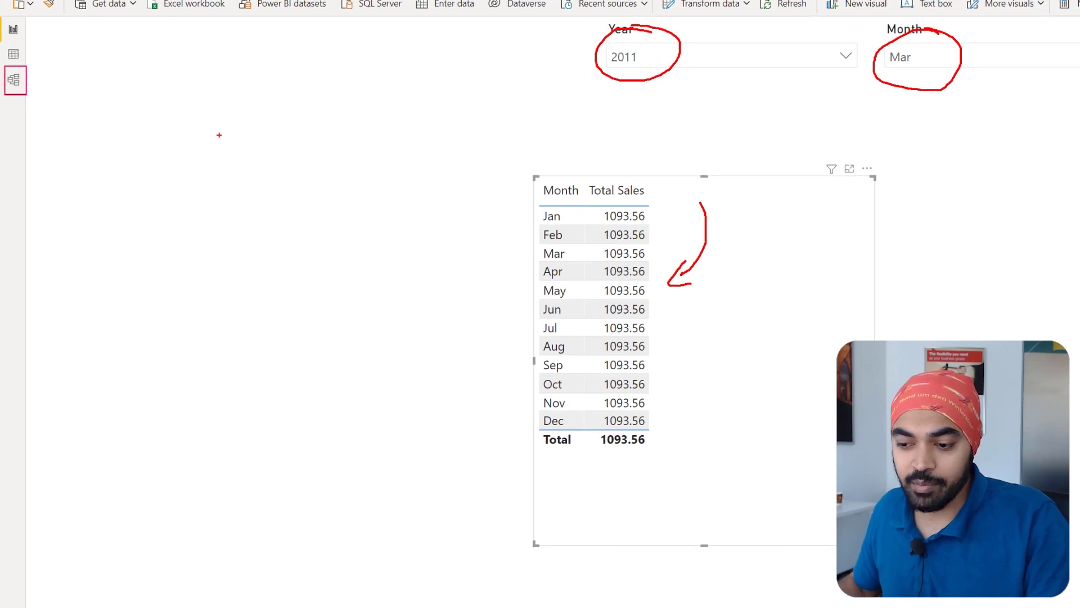
{"action": "key", "text": "Escape"}
Step: Examine in the model view how Monthly Cal Table and Calendar relate to the Sales table
{"action": "left_click", "coordinate": [13, 78]}
{"action": "mouse_move", "coordinate": [573, 220]}
{"action": "left_mouse_down"}
{"action": "mouse_move", "coordinate": [687, 314]}
{"action": "mouse_move", "coordinate": [732, 375]}
{"action": "left_mouse_up"}
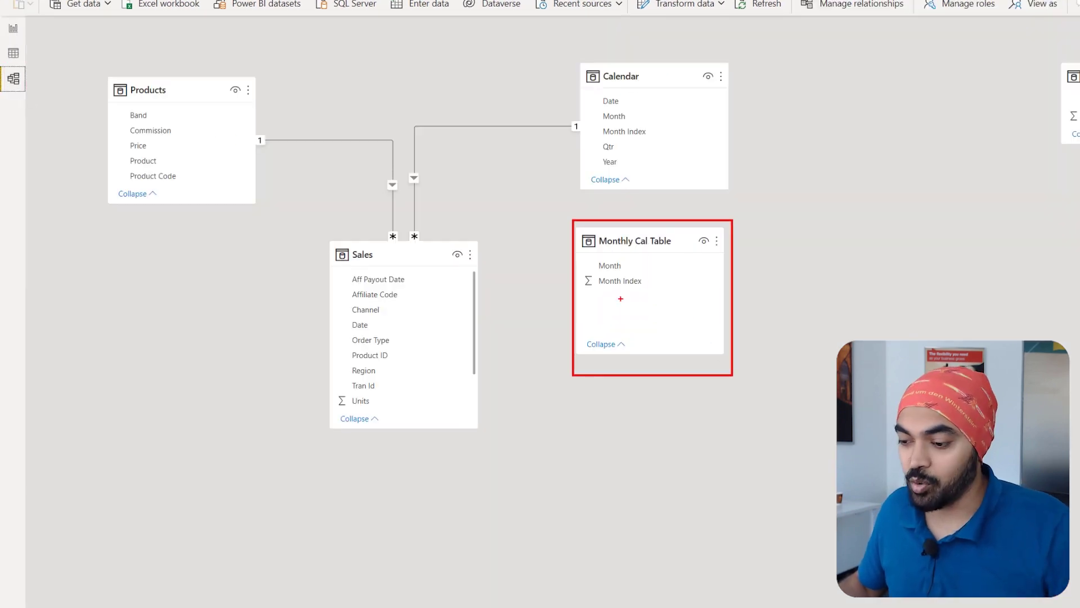
{"action": "mouse_move", "coordinate": [617, 281]}
{"action": "left_mouse_down"}
{"action": "mouse_move", "coordinate": [488, 301]}
{"action": "mouse_move", "coordinate": [510, 320]}
{"action": "left_mouse_up"}
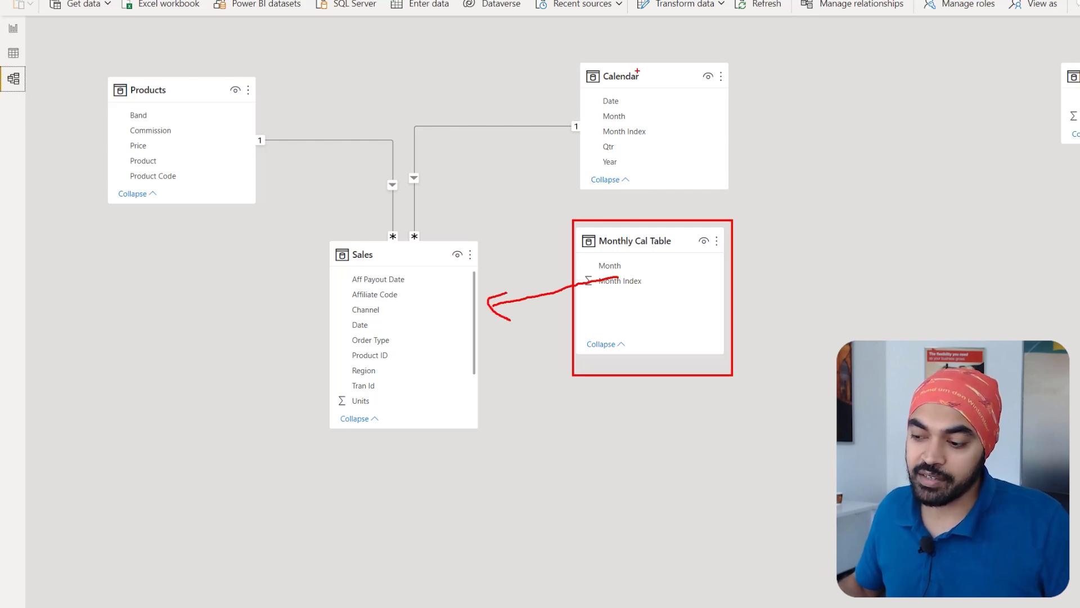
{"action": "left_click_drag", "start_coordinate": [637, 71], "coordinate": [684, 55]}
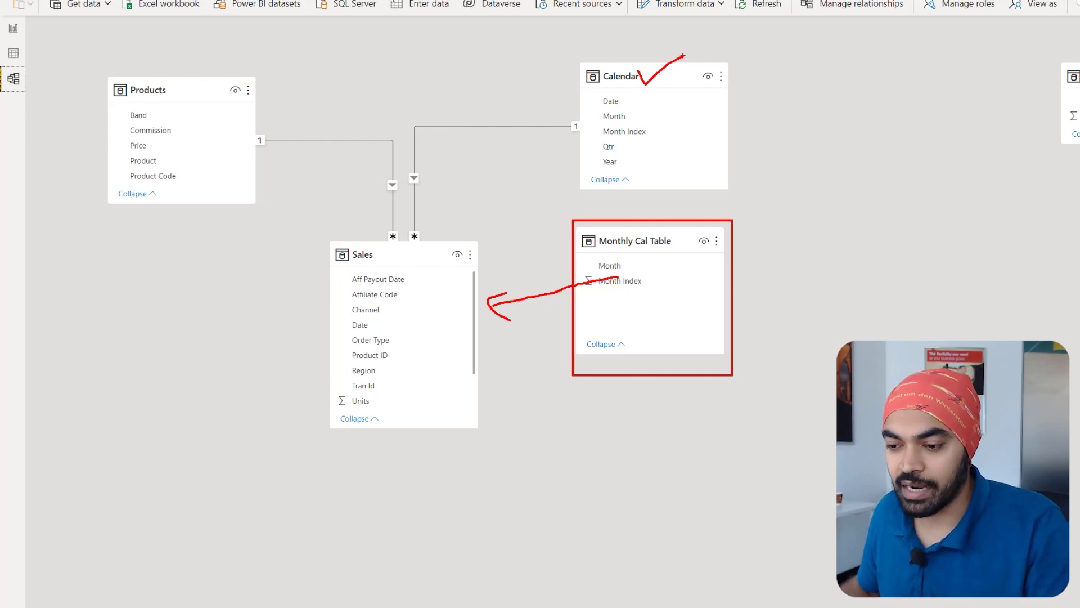
{"action": "key", "text": "Escape"}
Step: Return to the report page, open the Total Sales for Line Chart measure and examine its CALCULATE and TREATAS formula
{"action": "left_click", "coordinate": [13, 28]}
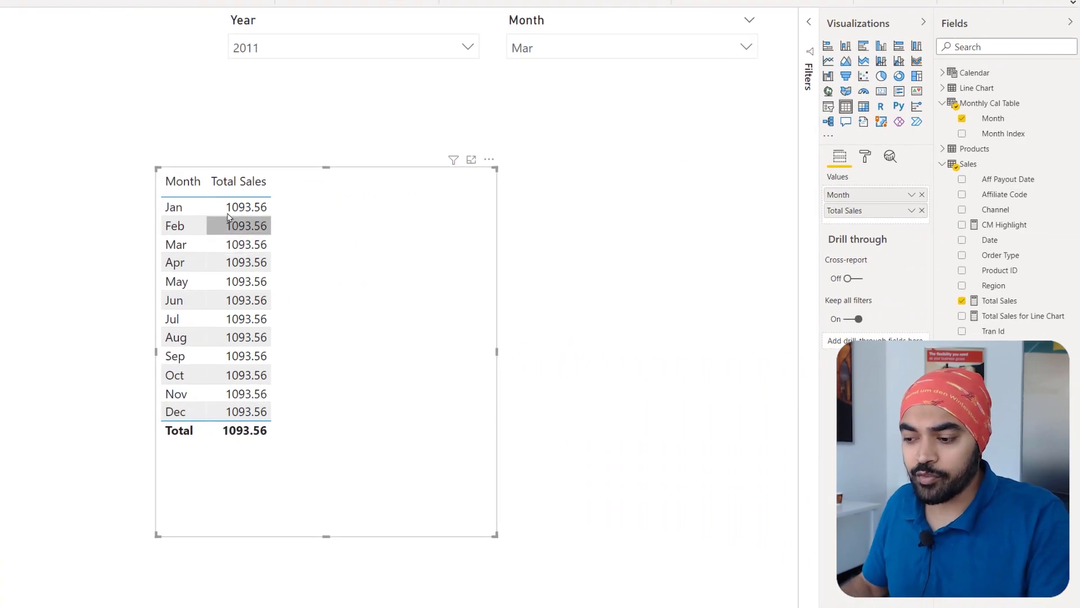
{"action": "left_click_drag", "start_coordinate": [149, 187], "coordinate": [177, 214]}
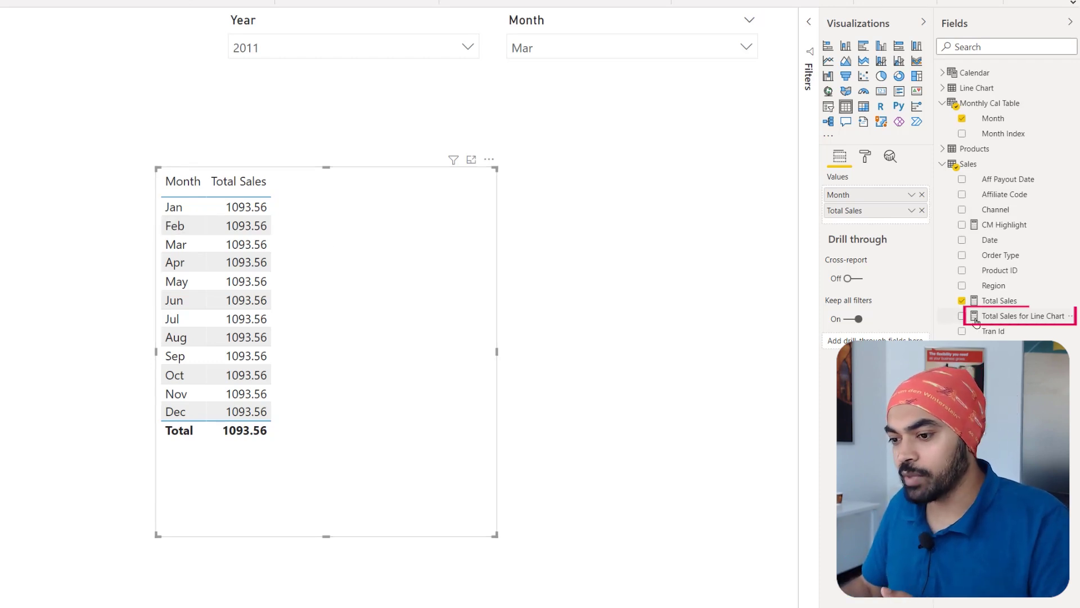
{"action": "left_click", "coordinate": [993, 315]}
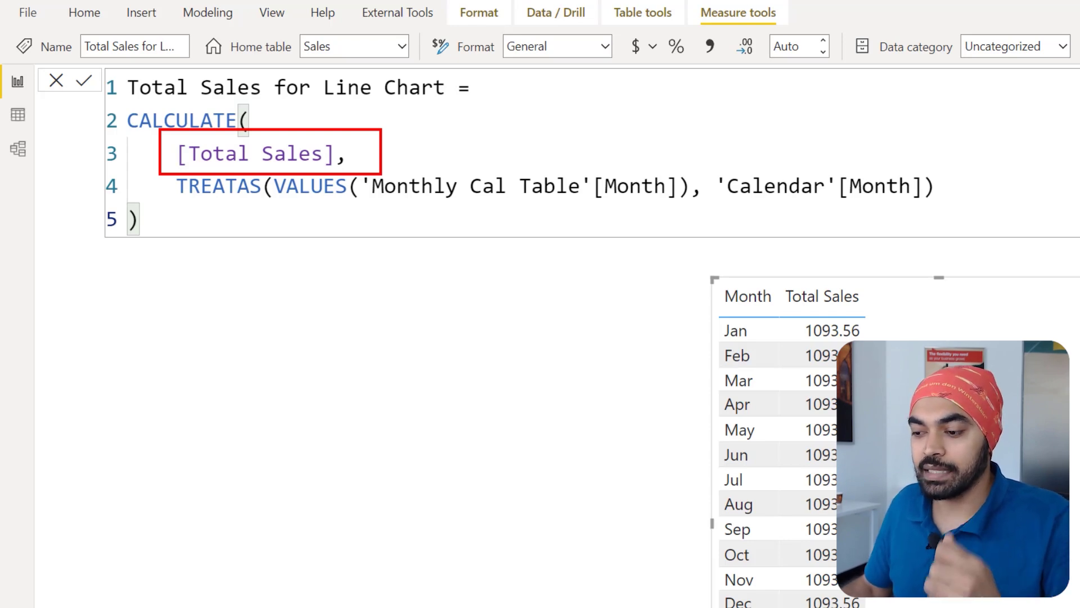
{"action": "left_click_drag", "start_coordinate": [370, 210], "coordinate": [908, 197]}
{"action": "left_click_drag", "start_coordinate": [221, 212], "coordinate": [228, 256]}
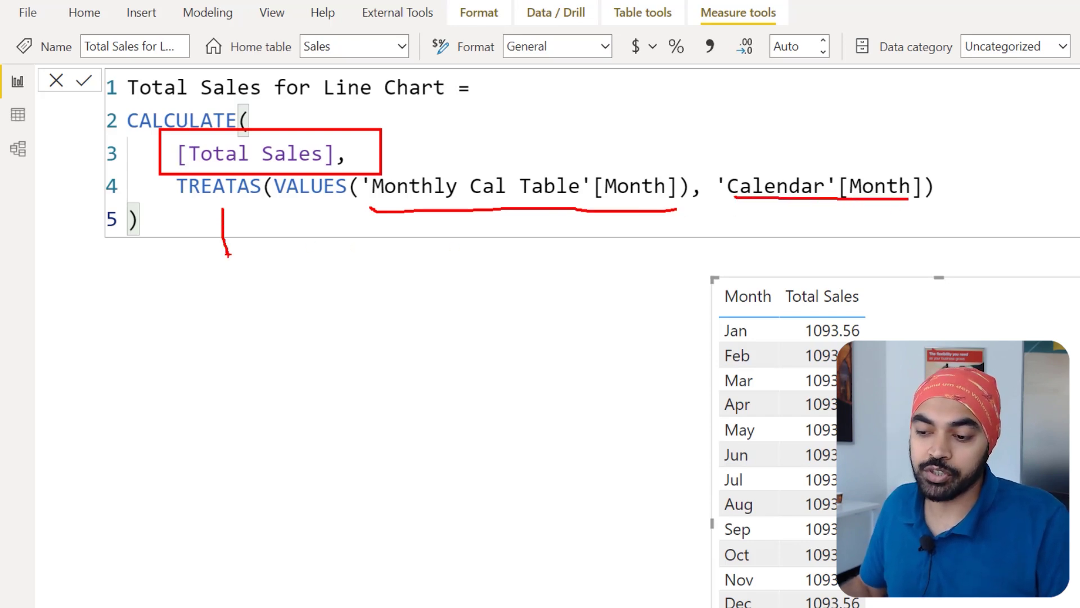
{"action": "mouse_move", "coordinate": [224, 206]}
{"action": "left_mouse_down"}
{"action": "mouse_move", "coordinate": [209, 224]}
{"action": "mouse_move", "coordinate": [239, 229]}
{"action": "left_mouse_up"}
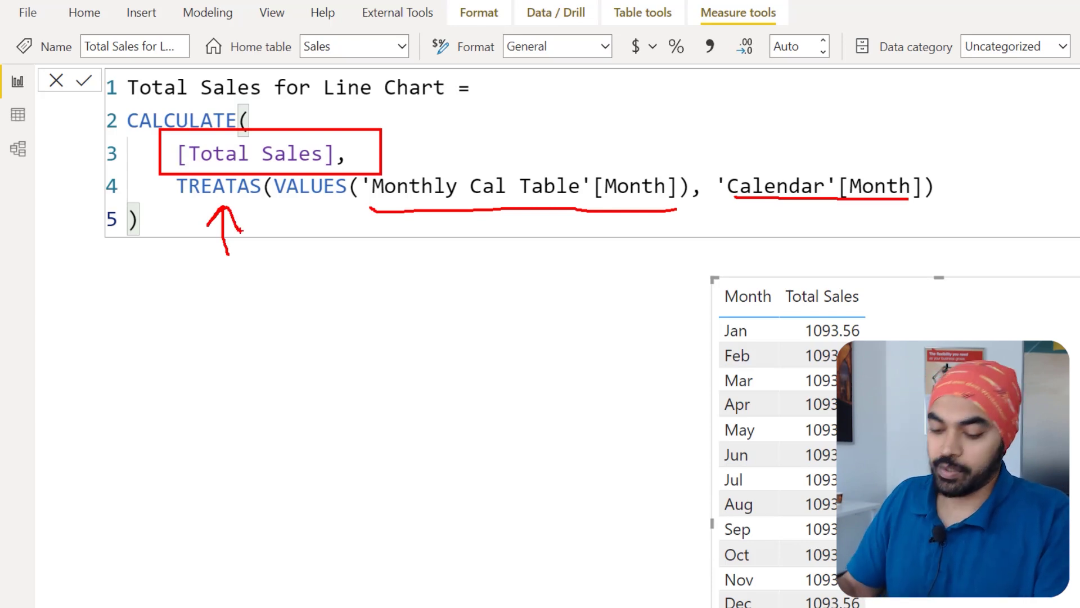
{"action": "key", "text": "Escape"}
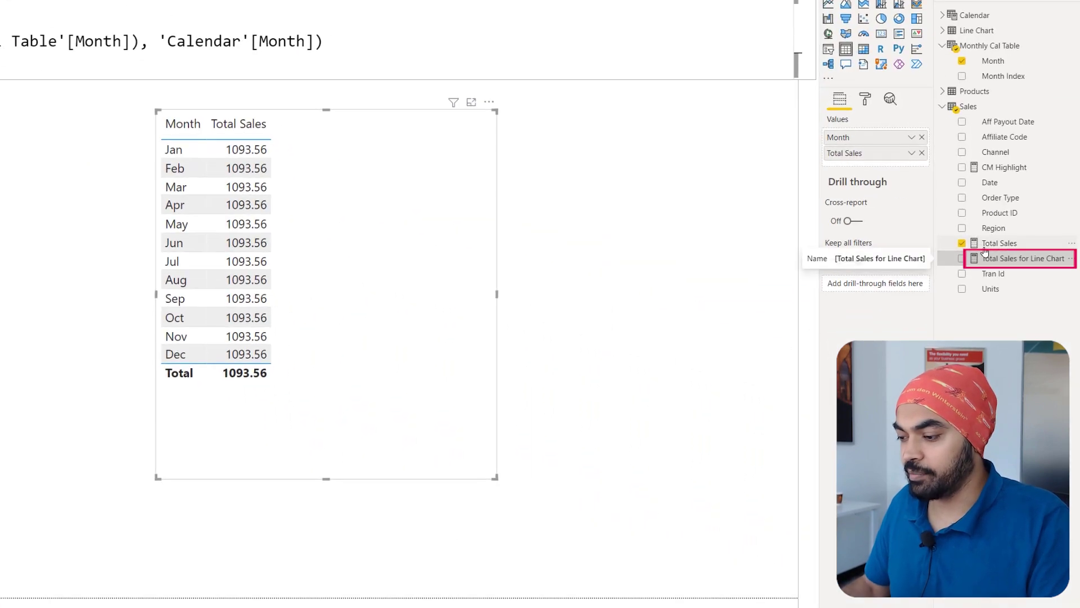
Step: Add the Total Sales for Line Chart measure to the month table visual and check its monthly values against the Month slicer
{"action": "left_click_drag", "start_coordinate": [990, 258], "coordinate": [363, 262]}
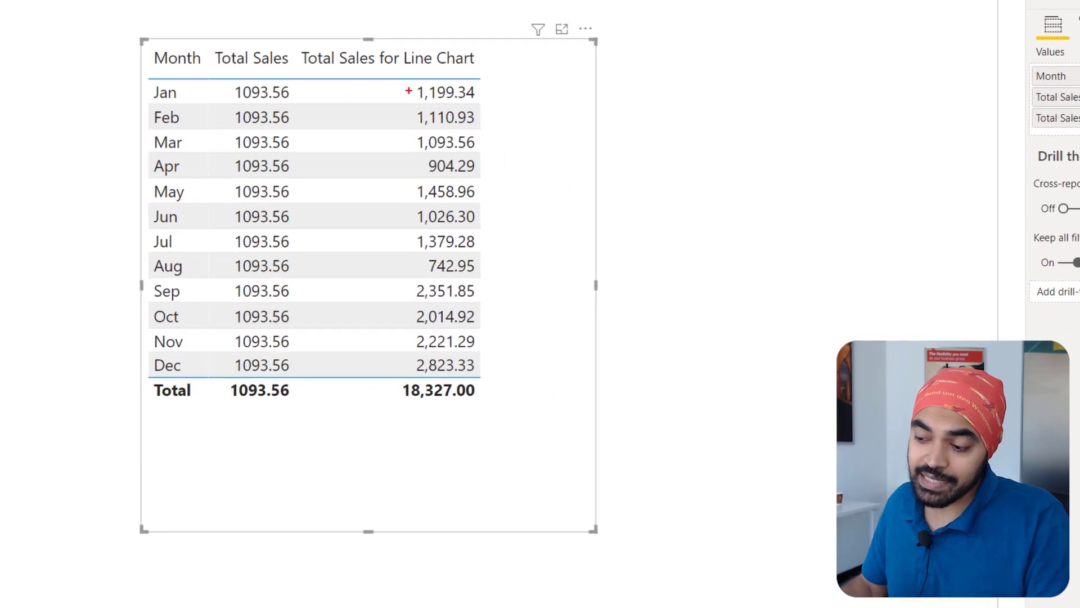
{"action": "mouse_move", "coordinate": [388, 72]}
{"action": "left_mouse_down"}
{"action": "mouse_move", "coordinate": [434, 145]}
{"action": "mouse_move", "coordinate": [498, 366]}
{"action": "left_mouse_up"}
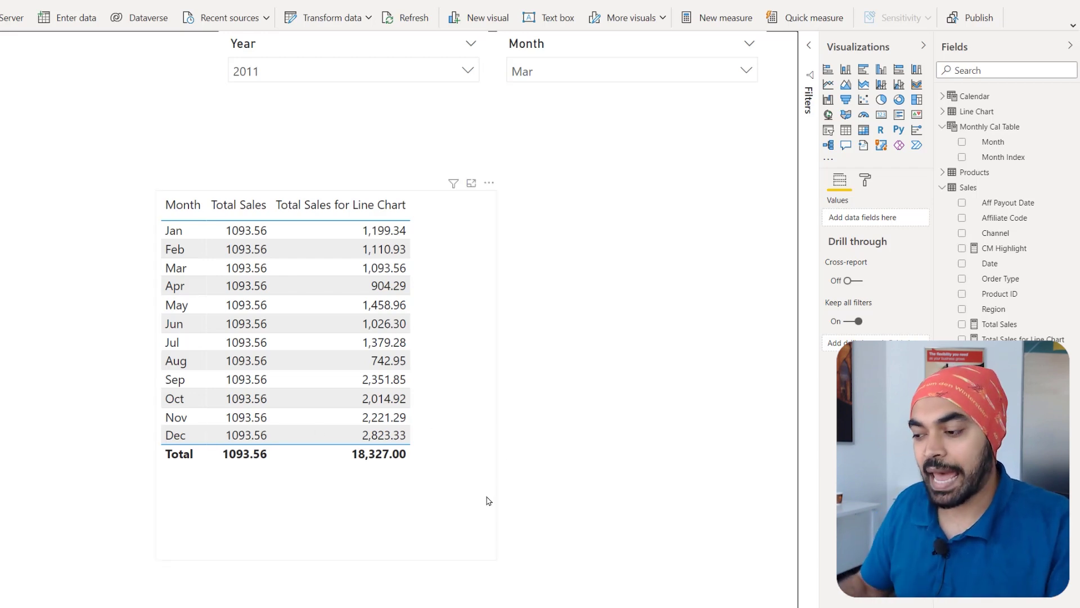
{"action": "mouse_move", "coordinate": [531, 42]}
{"action": "left_mouse_down"}
{"action": "mouse_move", "coordinate": [517, 101]}
{"action": "mouse_move", "coordinate": [545, 63]}
{"action": "left_mouse_up"}
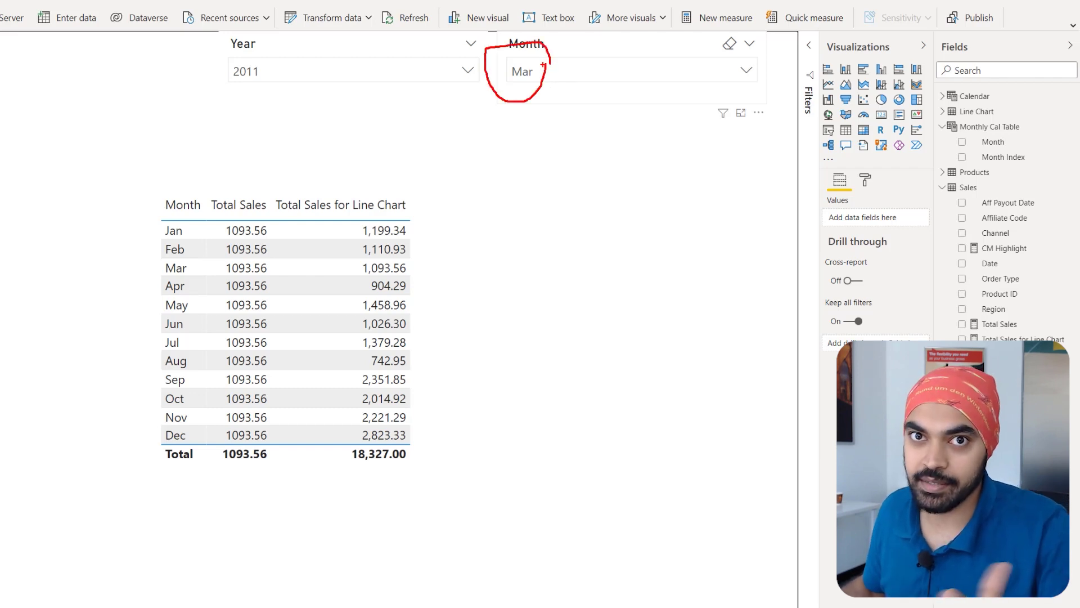
{"action": "key", "text": "Escape"}
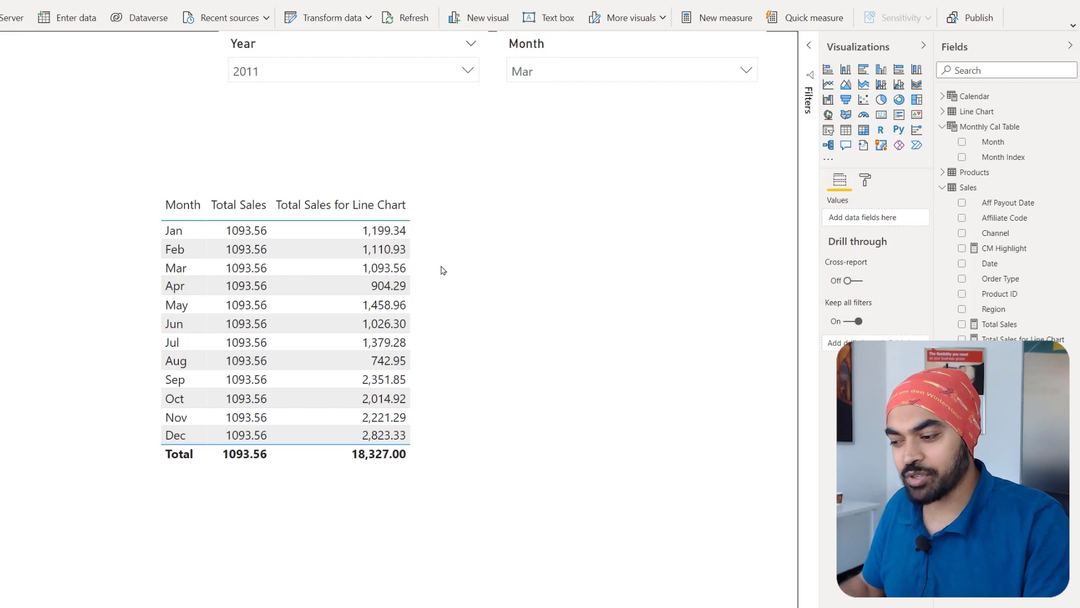
{"action": "left_click", "coordinate": [491, 257]}
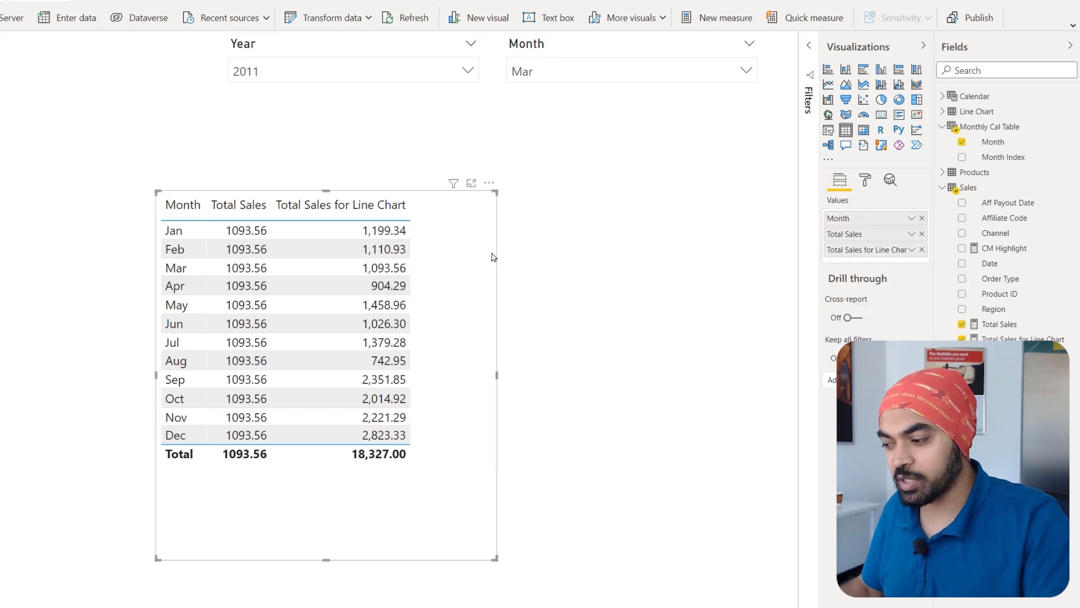
Step: Remove the Total Sales measure from the month table visual, keeping Month and Total Sales for Line Chart
{"action": "left_click", "coordinate": [922, 234]}
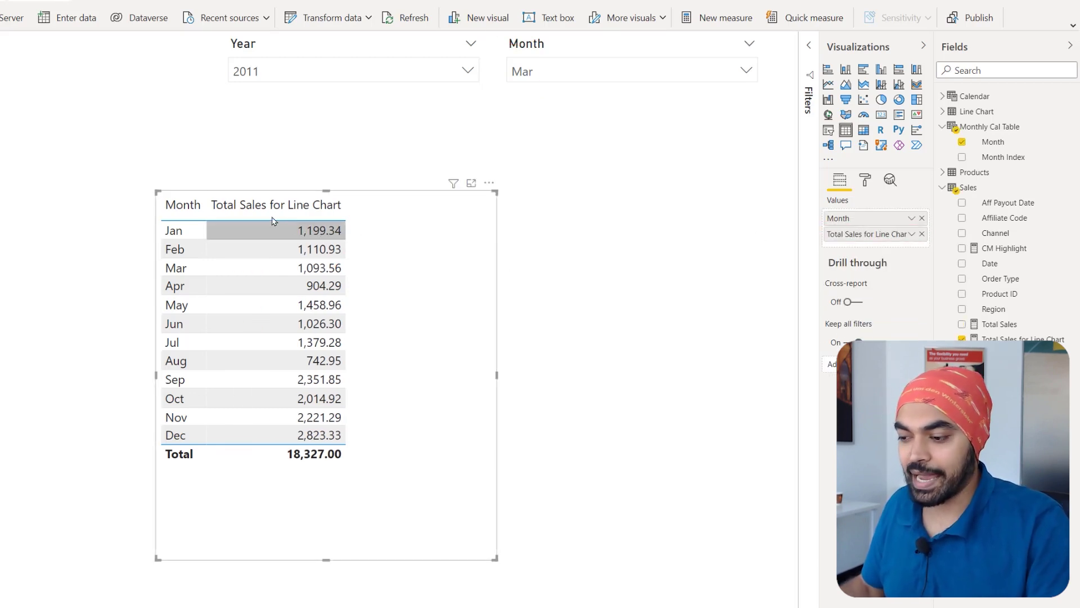
{"action": "left_click_drag", "start_coordinate": [272, 223], "coordinate": [272, 285]}
{"action": "key", "text": "ctrl+z"}
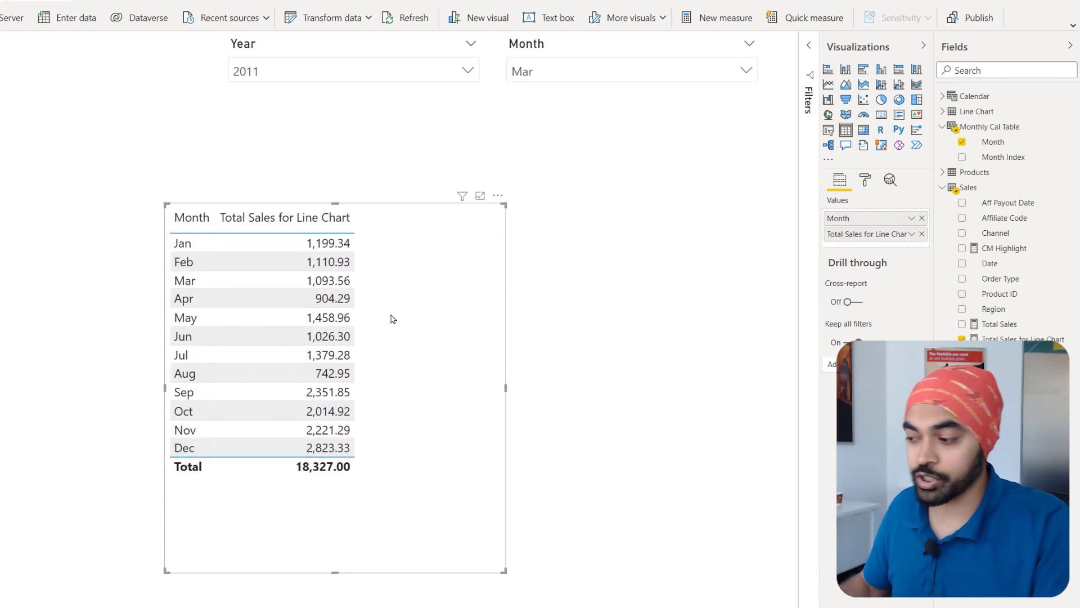
Step: Convert the month table visual to a line chart and compare its plotted months with the Month slicer's selection
{"action": "left_click", "coordinate": [830, 85]}
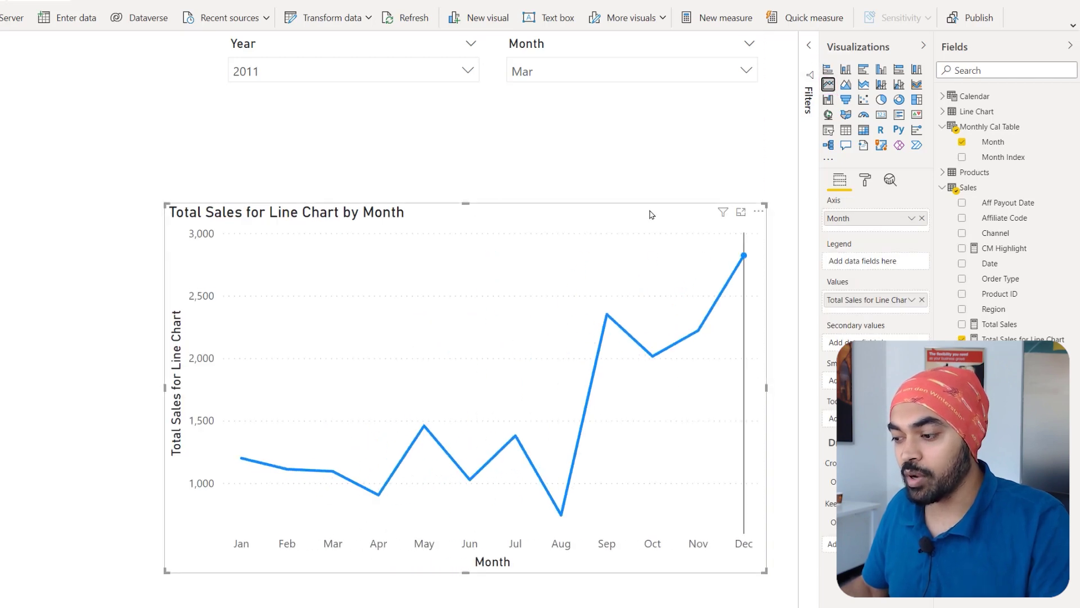
{"action": "left_click_drag", "start_coordinate": [576, 105], "coordinate": [573, 66]}
{"action": "mouse_move", "coordinate": [512, 110]}
{"action": "left_mouse_down"}
{"action": "mouse_move", "coordinate": [454, 251]}
{"action": "mouse_move", "coordinate": [464, 236]}
{"action": "left_mouse_up"}
{"action": "mouse_move", "coordinate": [280, 440]}
{"action": "left_mouse_down"}
{"action": "mouse_move", "coordinate": [313, 460]}
{"action": "mouse_move", "coordinate": [337, 452]}
{"action": "mouse_move", "coordinate": [366, 465]}
{"action": "mouse_move", "coordinate": [409, 402]}
{"action": "mouse_move", "coordinate": [440, 427]}
{"action": "mouse_move", "coordinate": [539, 426]}
{"action": "mouse_move", "coordinate": [607, 298]}
{"action": "mouse_move", "coordinate": [646, 317]}
{"action": "mouse_move", "coordinate": [713, 257]}
{"action": "left_mouse_up"}
{"action": "key", "text": "Escape"}
{"action": "mouse_move", "coordinate": [703, 258]}
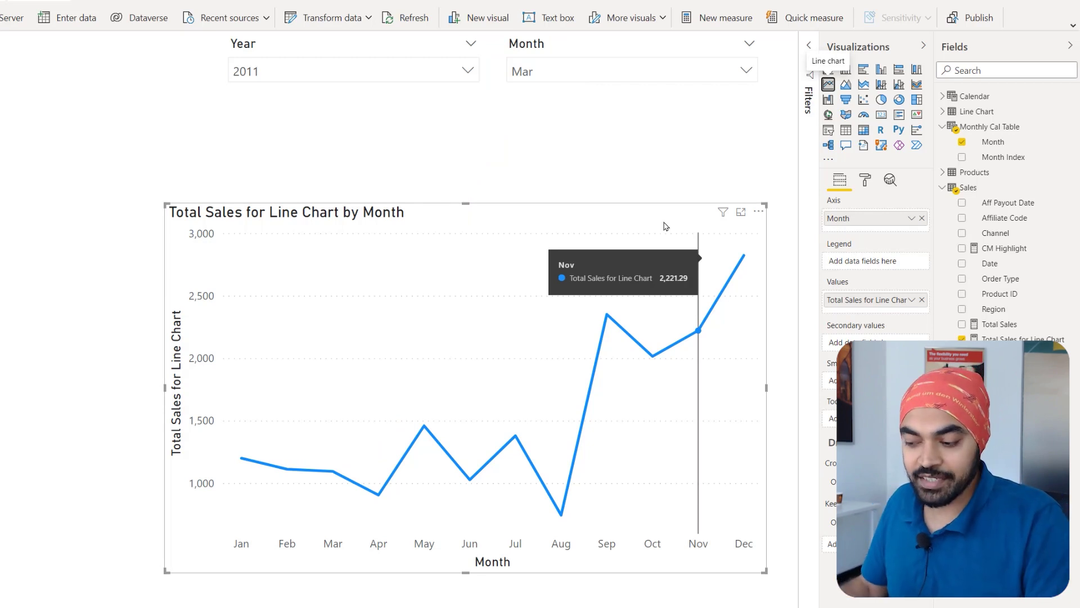
{"action": "left_click_drag", "start_coordinate": [499, 33], "coordinate": [567, 98]}
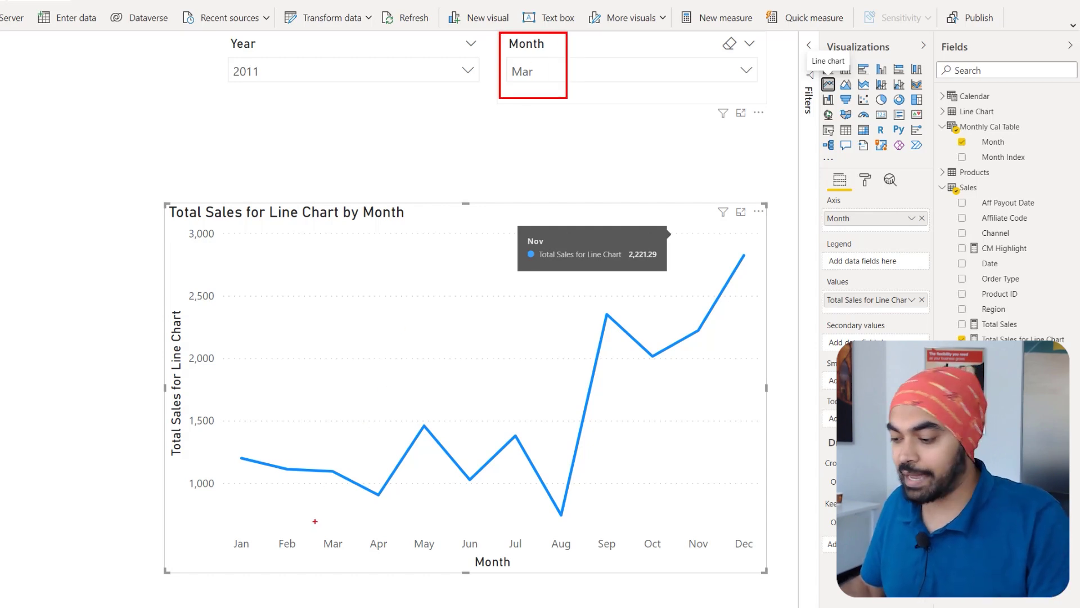
{"action": "left_click_drag", "start_coordinate": [315, 521], "coordinate": [355, 569]}
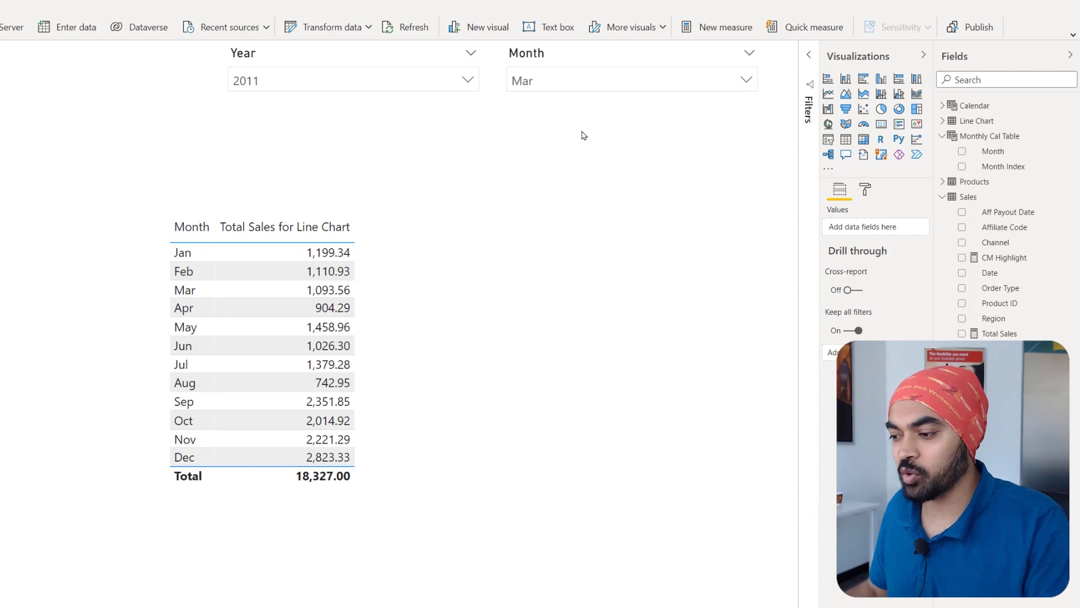
Step: Compare the Month slicer's selection with the matching row of the month table visual
{"action": "left_click_drag", "start_coordinate": [500, 44], "coordinate": [561, 103]}
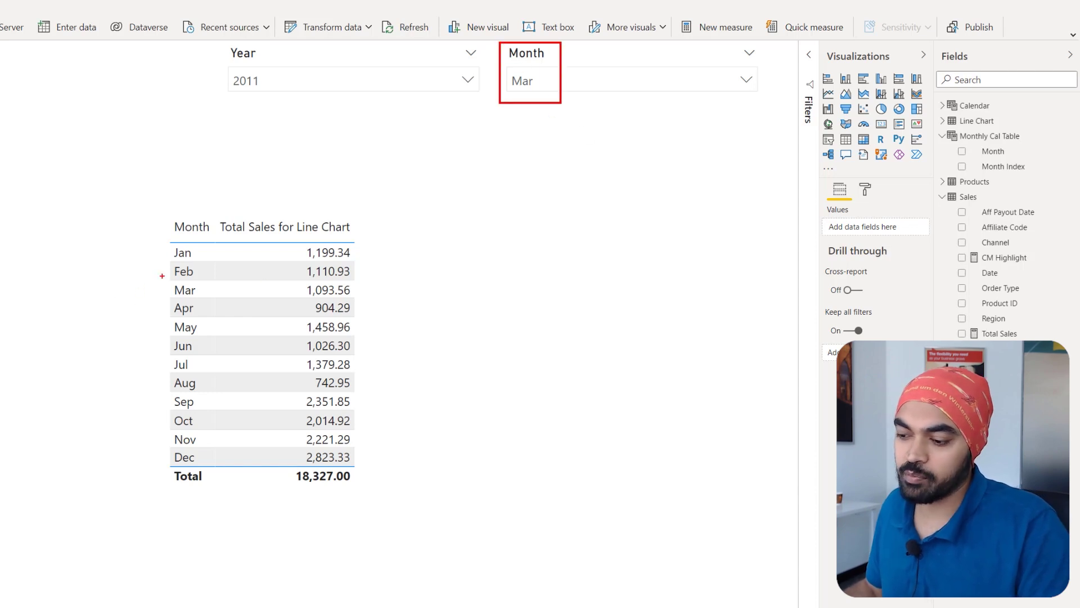
{"action": "left_click_drag", "start_coordinate": [168, 279], "coordinate": [207, 309]}
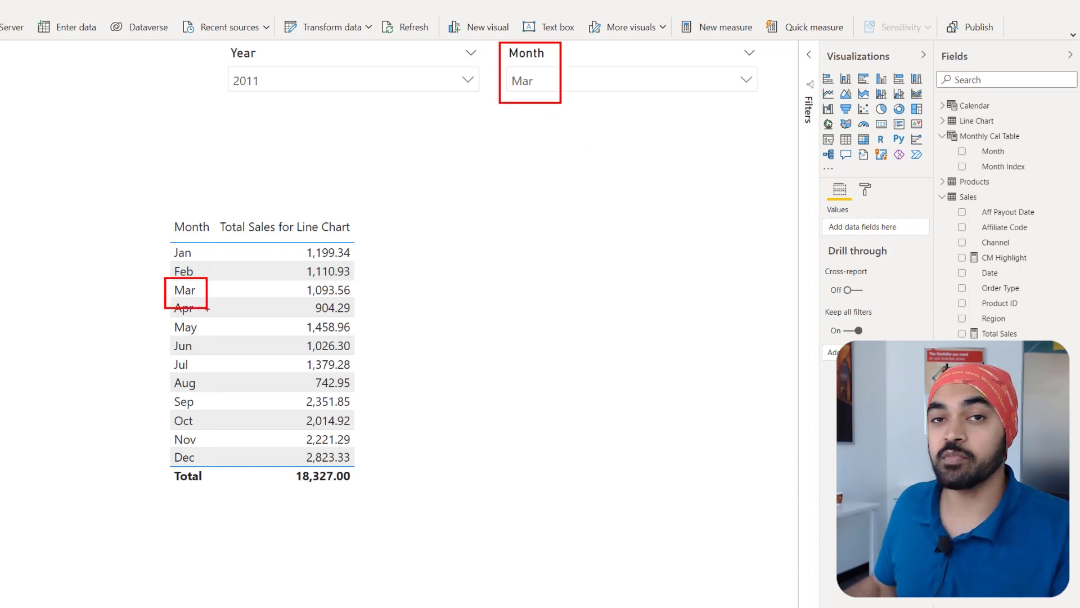
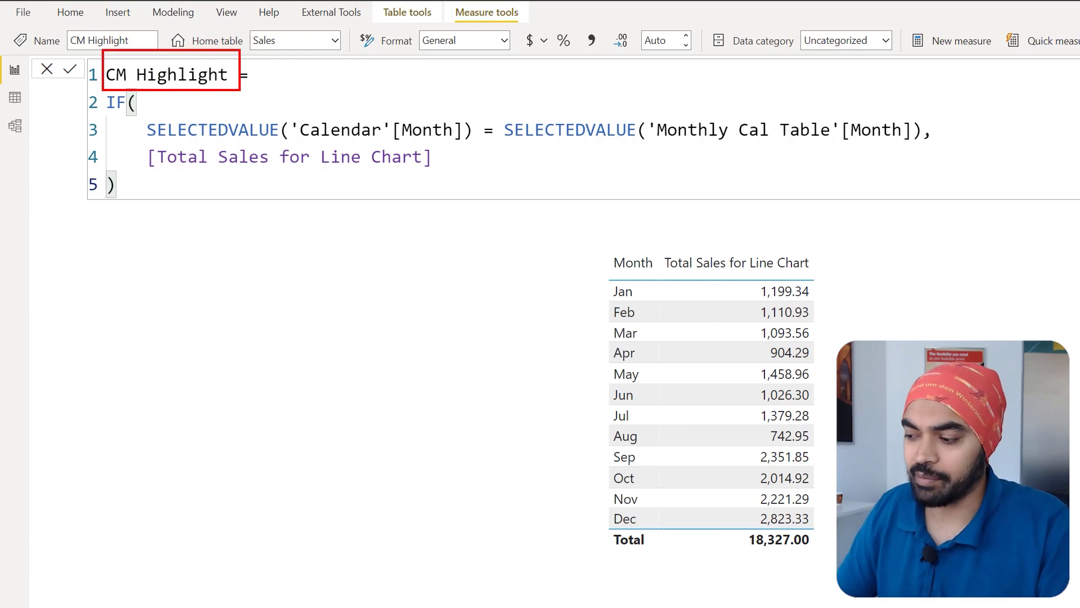
{"action": "left_click", "coordinate": [779, 209]}
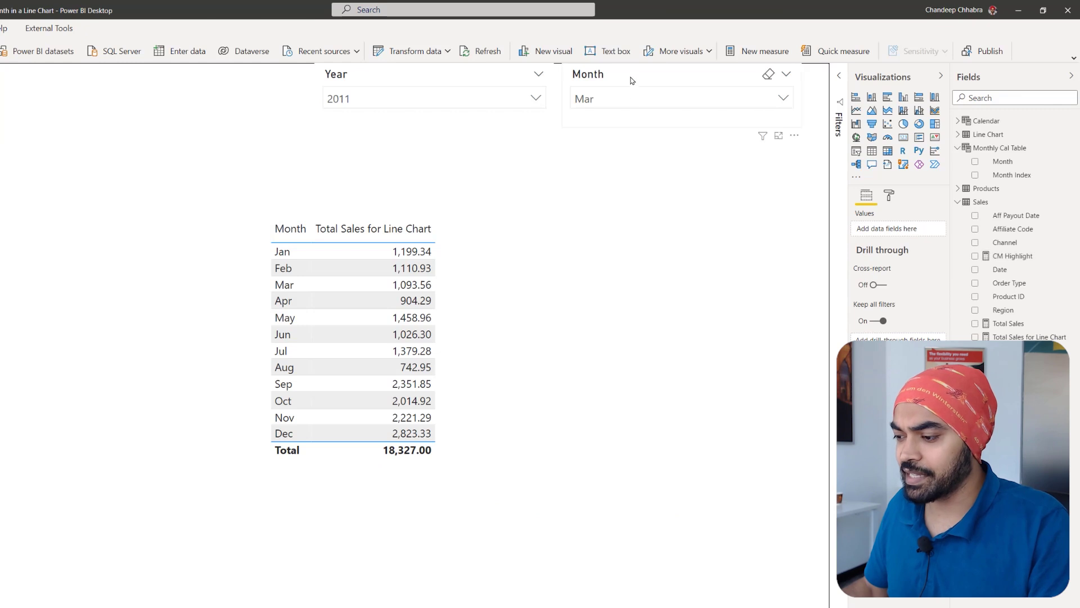
Step: Move the Month slicer lower on the page, open the CM Highlight measure and examine its IF and SELECTEDVALUE formula
{"action": "left_click_drag", "start_coordinate": [632, 81], "coordinate": [605, 154]}
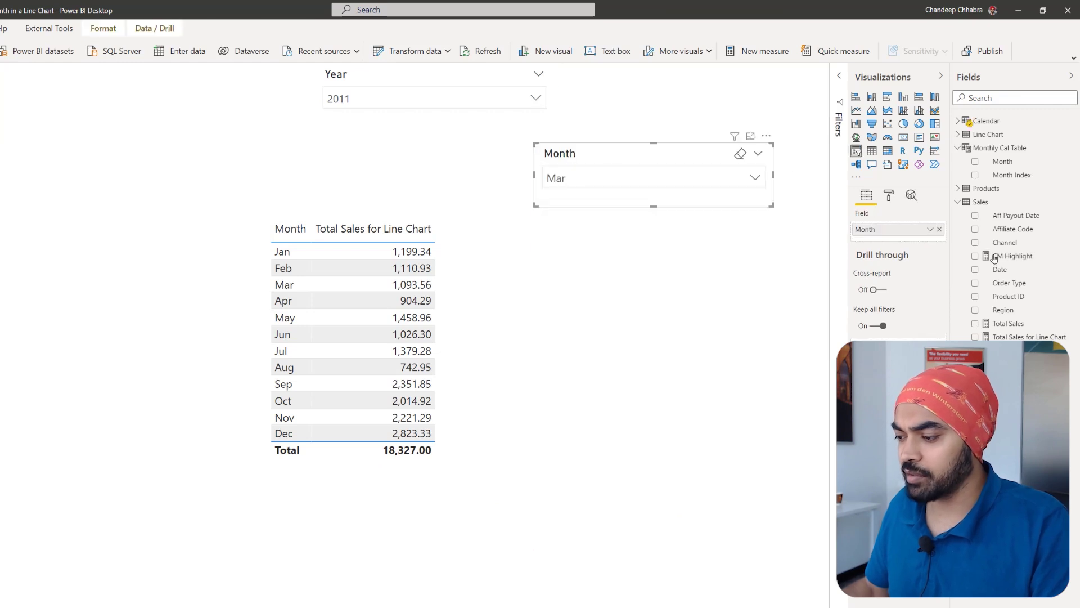
{"action": "left_click", "coordinate": [1028, 256]}
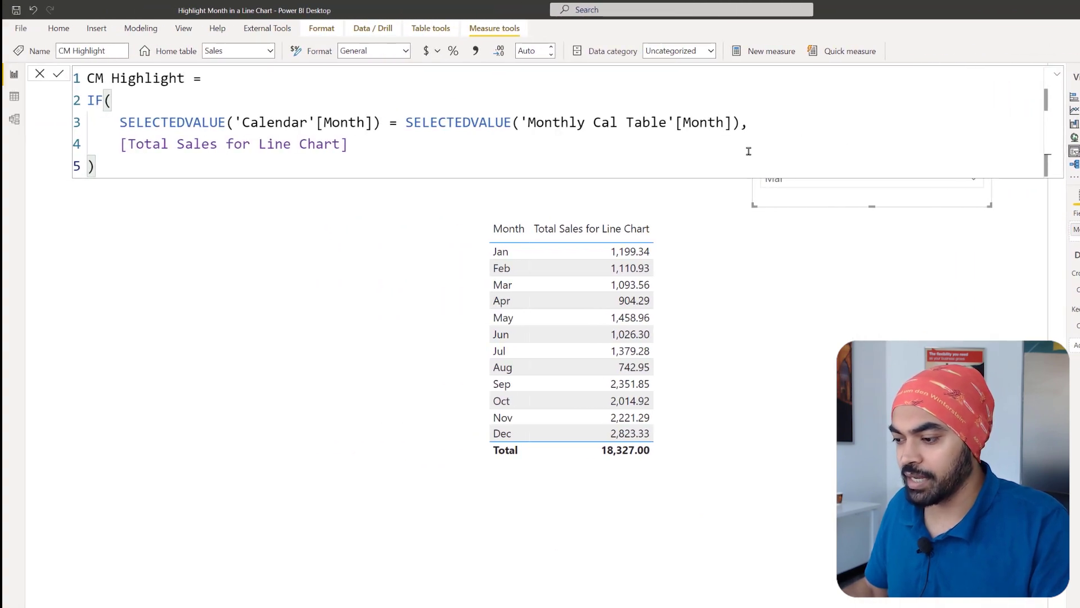
{"action": "mouse_move", "coordinate": [229, 99]}
{"action": "left_mouse_down"}
{"action": "mouse_move", "coordinate": [296, 119]}
{"action": "mouse_move", "coordinate": [393, 132]}
{"action": "mouse_move", "coordinate": [383, 139]}
{"action": "mouse_move", "coordinate": [494, 188]}
{"action": "mouse_move", "coordinate": [686, 195]}
{"action": "left_mouse_up"}
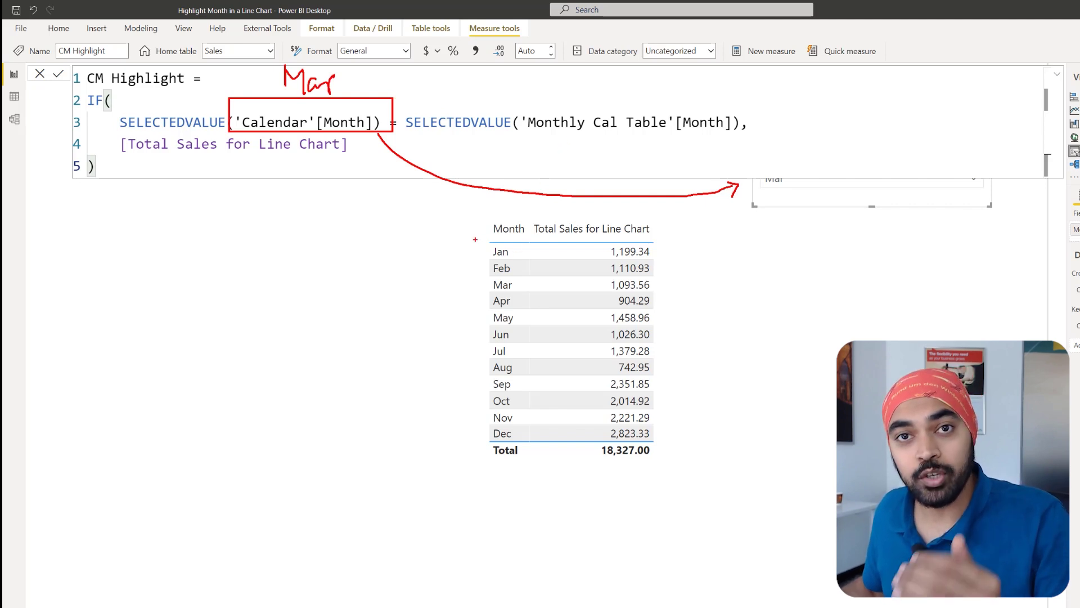
{"action": "left_click_drag", "start_coordinate": [454, 242], "coordinate": [468, 304]}
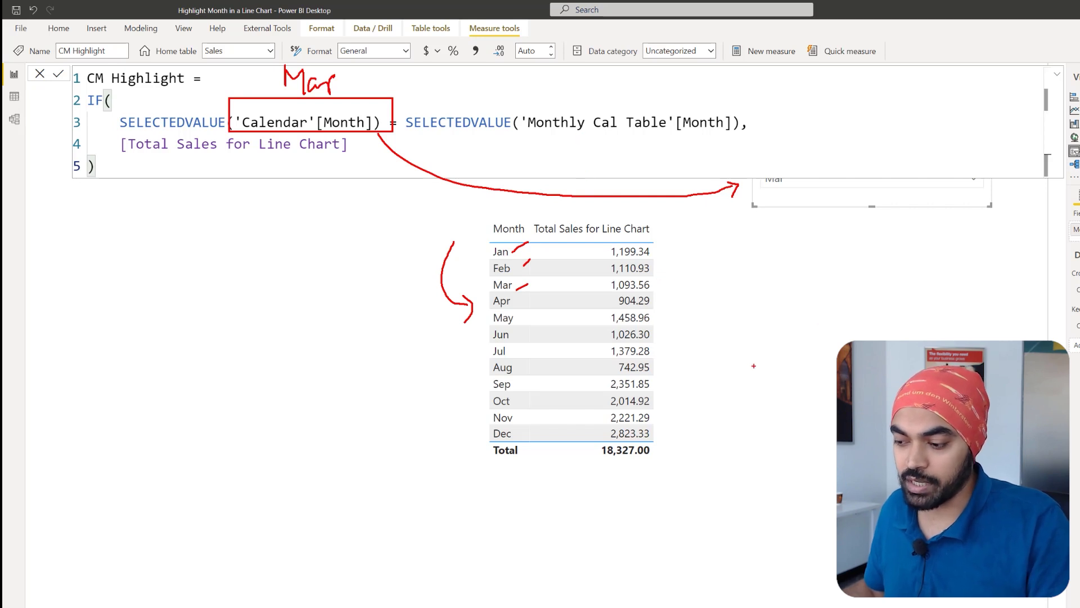
{"action": "left_click_drag", "start_coordinate": [666, 275], "coordinate": [728, 292]}
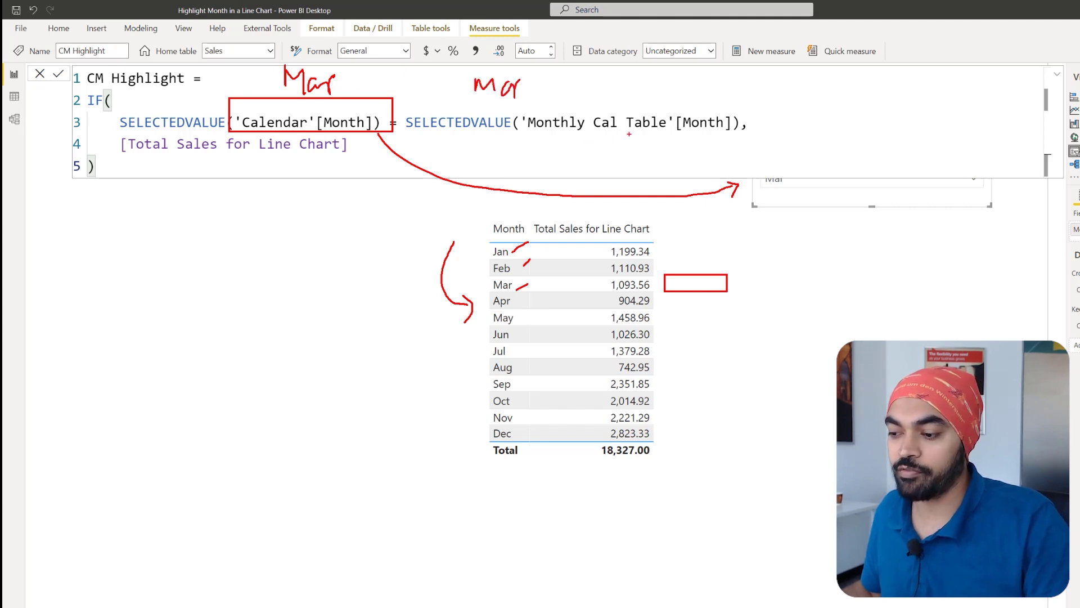
{"action": "left_click_drag", "start_coordinate": [603, 139], "coordinate": [600, 153]}
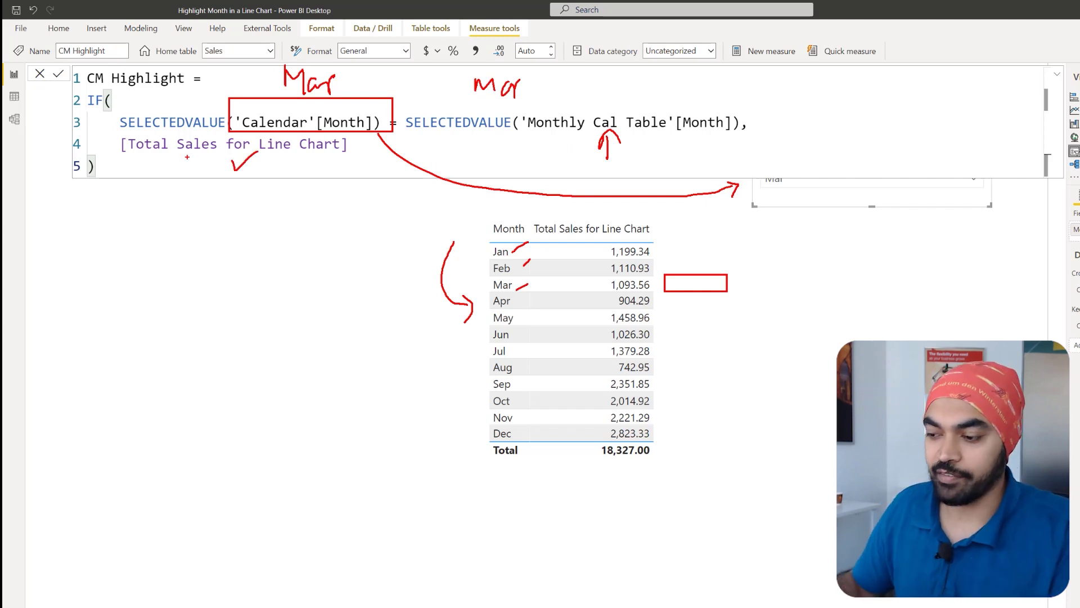
{"action": "key", "text": "Escape"}
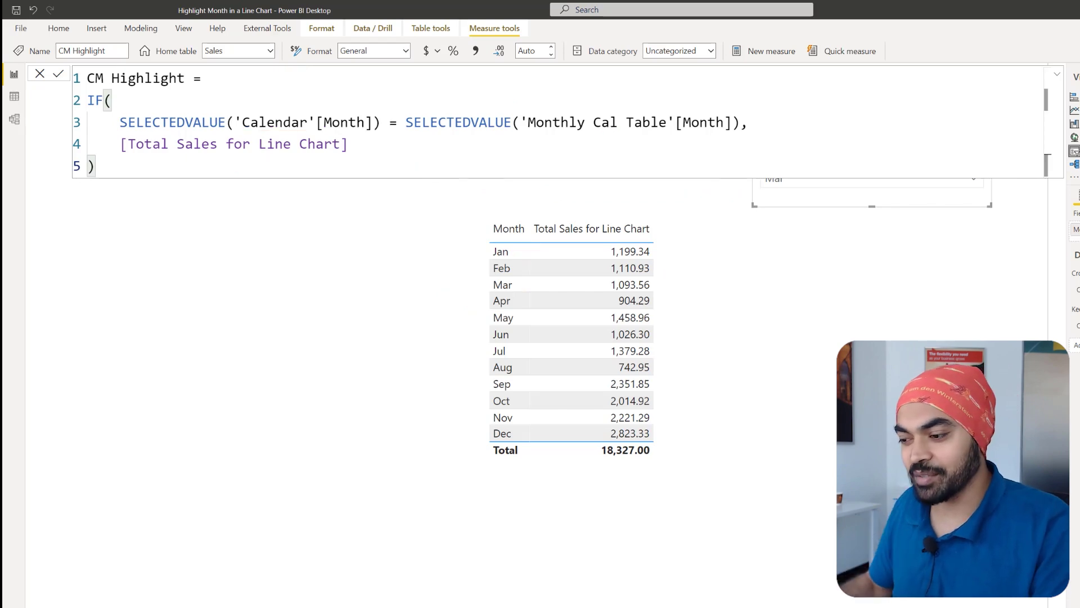
Step: Add the CM Highlight measure to the month table visual and compare its value with the Month slicer's selection
{"action": "left_click_drag", "start_coordinate": [1030, 256], "coordinate": [653, 341]}
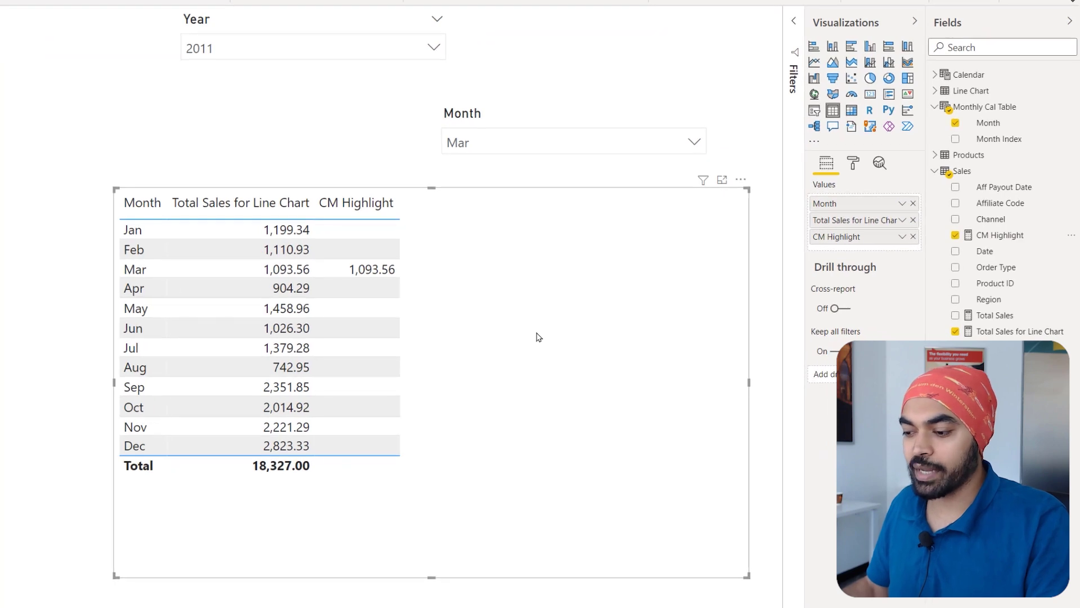
{"action": "key", "text": "ctrl+2"}
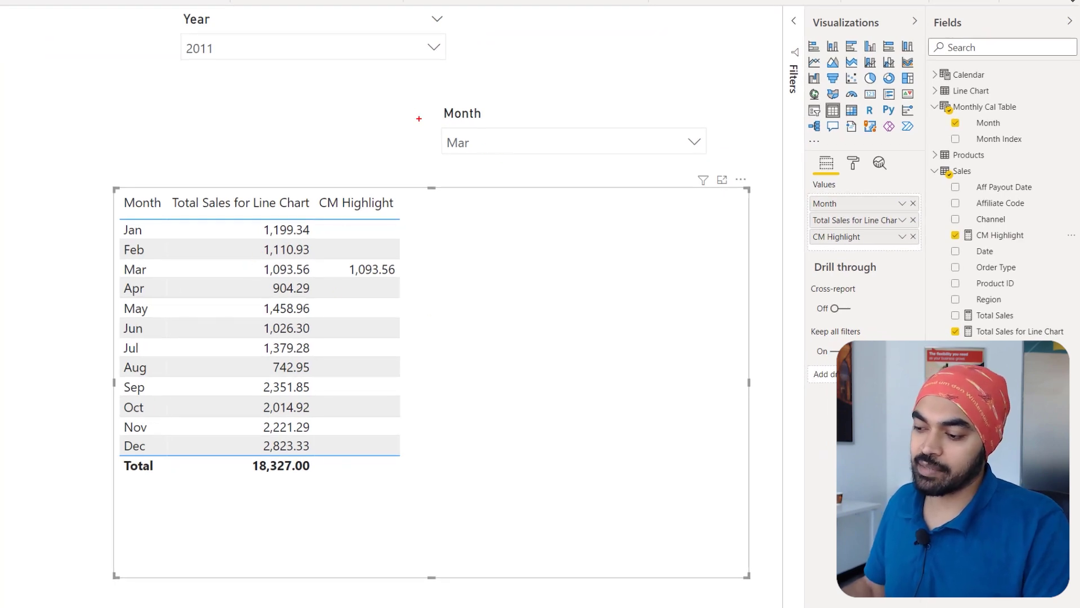
{"action": "left_click_drag", "start_coordinate": [415, 108], "coordinate": [506, 167]}
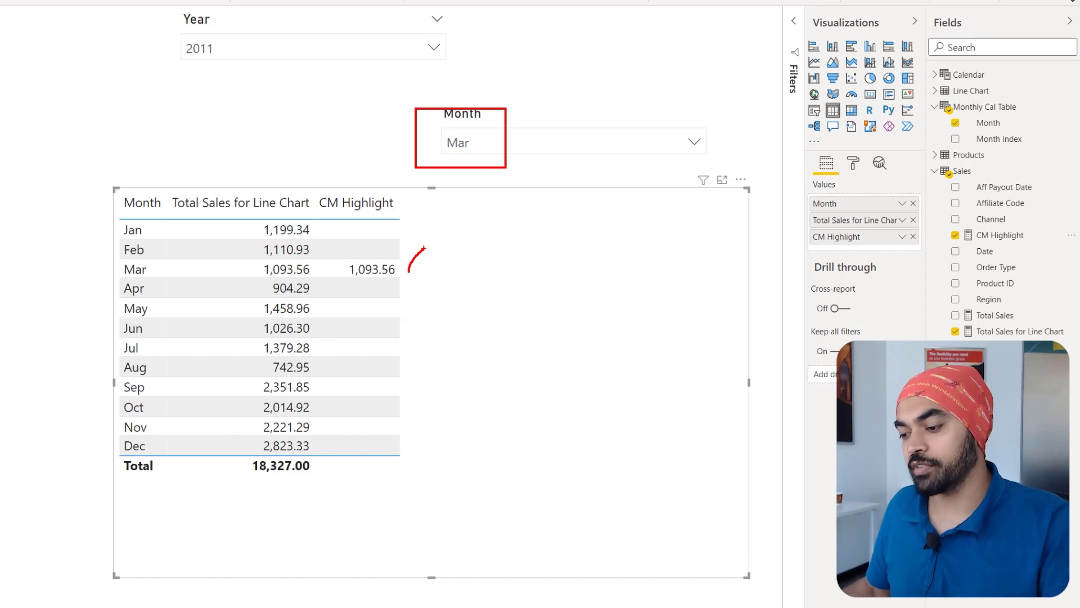
{"action": "key", "text": "Escape"}
Step: Switch the Month slicer to May, Jun and Jul to test CM Highlight, and move the slicer back beside the Year slicer
{"action": "left_click", "coordinate": [532, 147]}
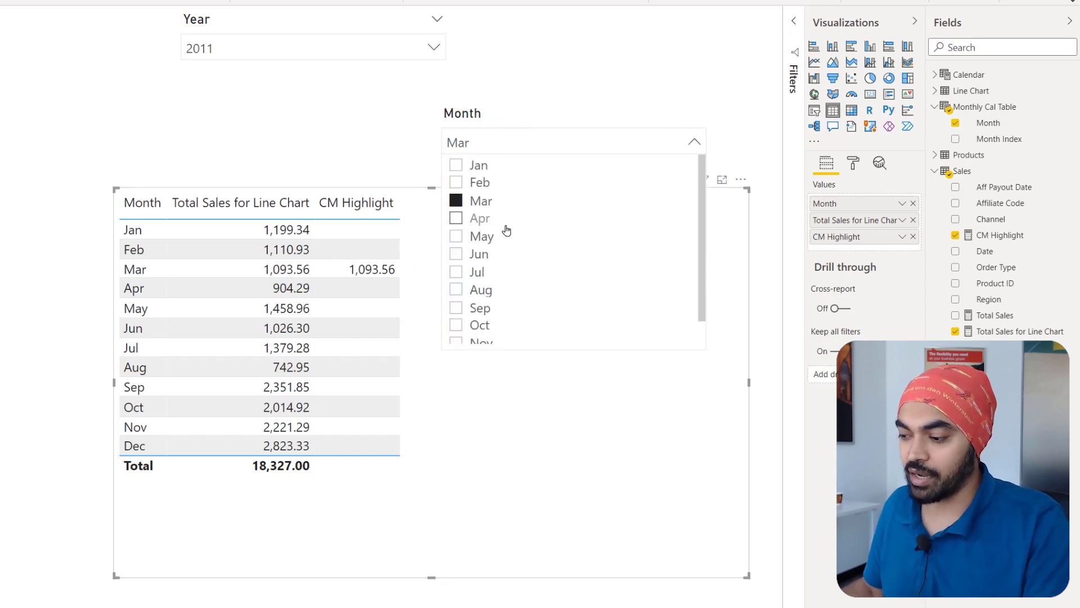
{"action": "left_click", "coordinate": [483, 239]}
{"action": "left_click", "coordinate": [478, 254]}
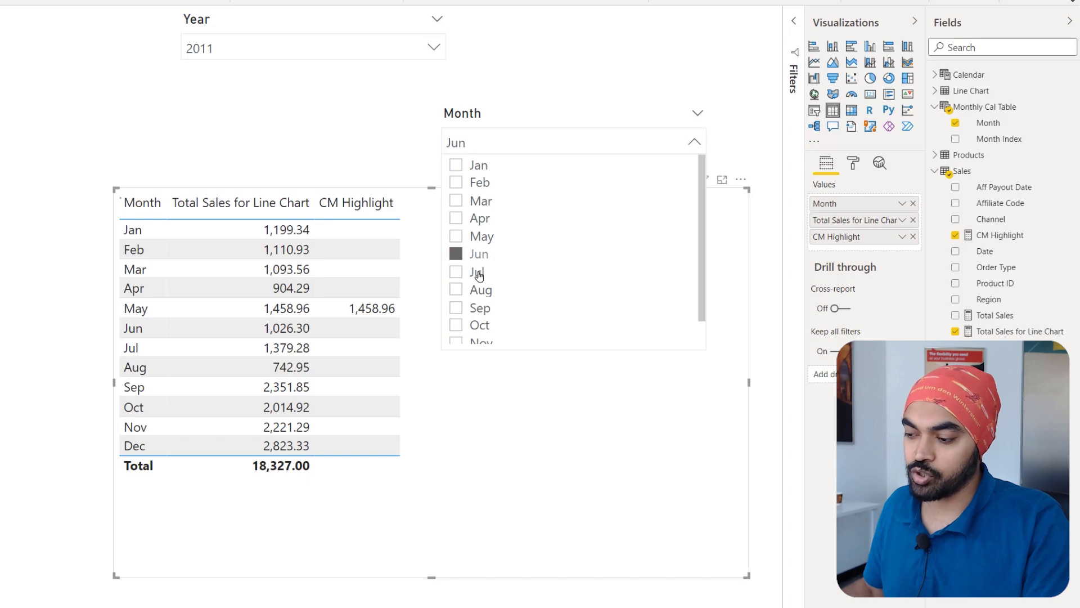
{"action": "left_click", "coordinate": [477, 272]}
{"action": "left_click", "coordinate": [523, 120]}
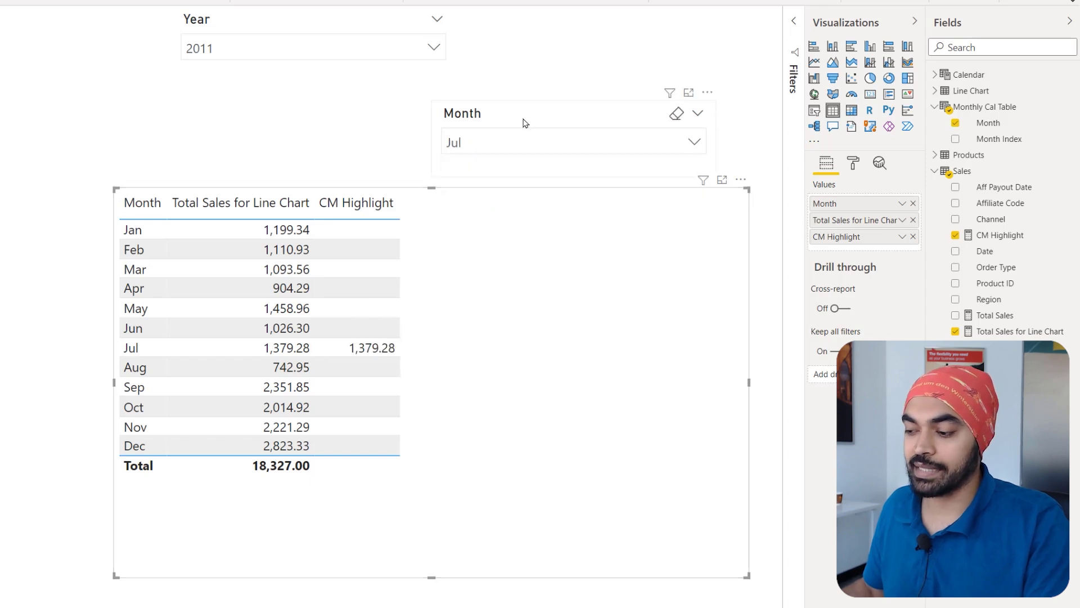
{"action": "left_click_drag", "start_coordinate": [541, 102], "coordinate": [594, 21]}
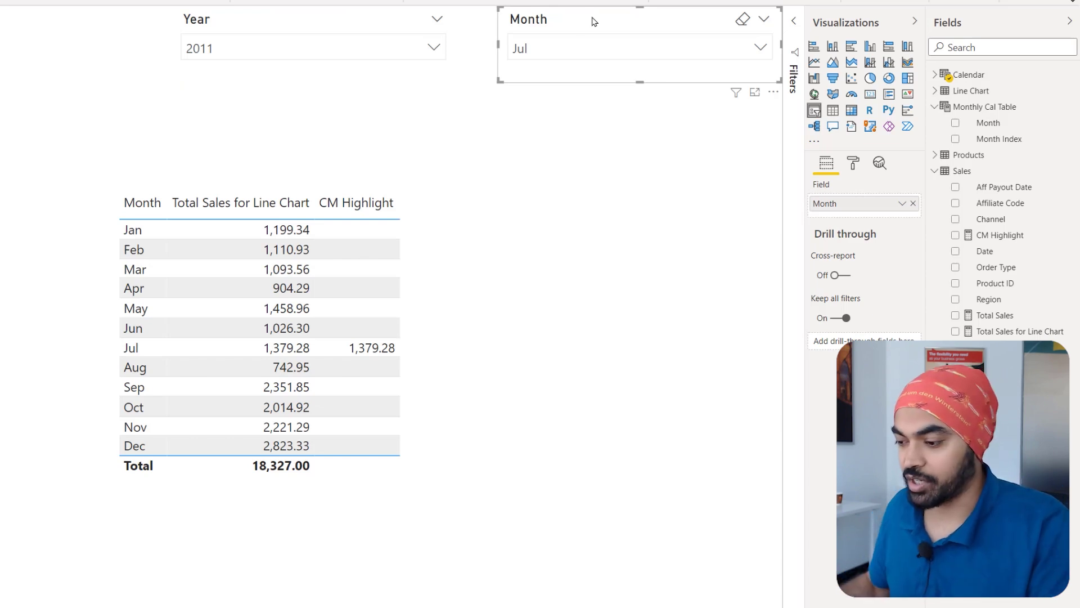
Step: Convert the month table visual to a line chart and widen it by extending its left edge
{"action": "left_click", "coordinate": [490, 376]}
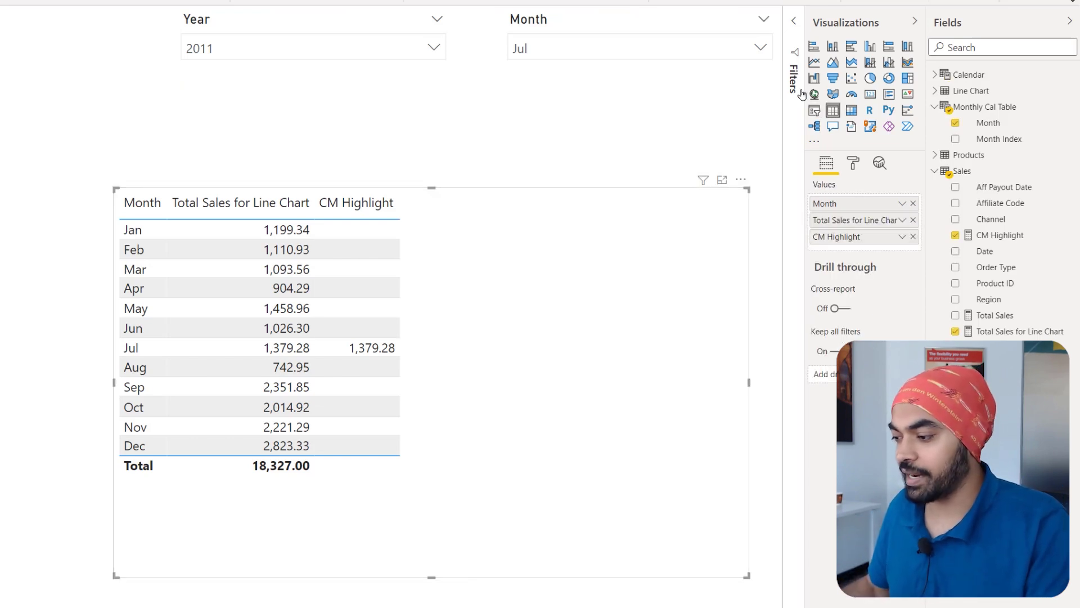
{"action": "left_click", "coordinate": [815, 61]}
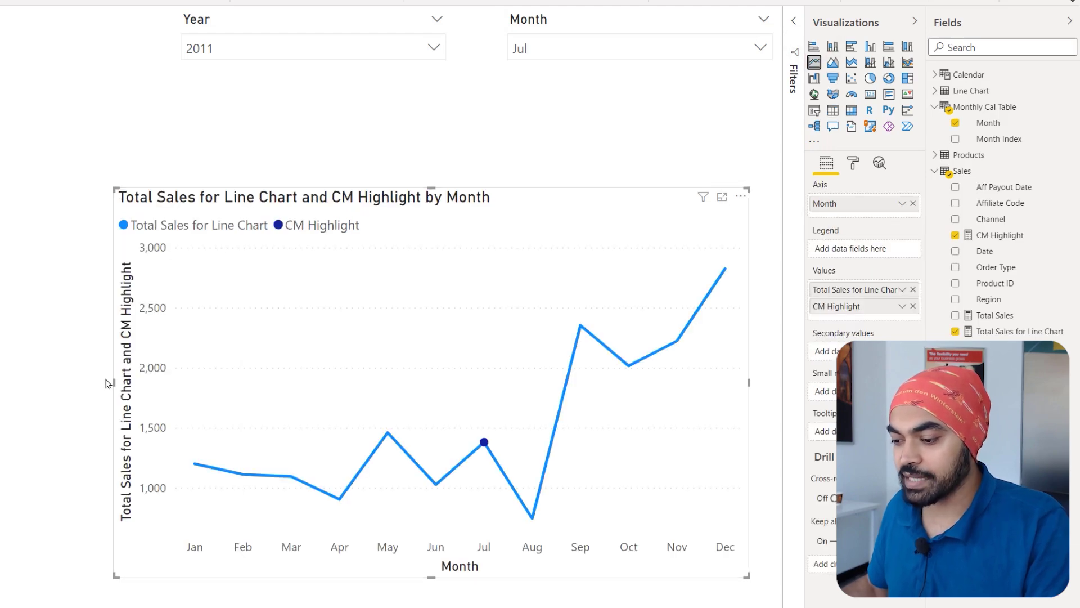
{"action": "left_click_drag", "start_coordinate": [111, 382], "coordinate": [0, 348]}
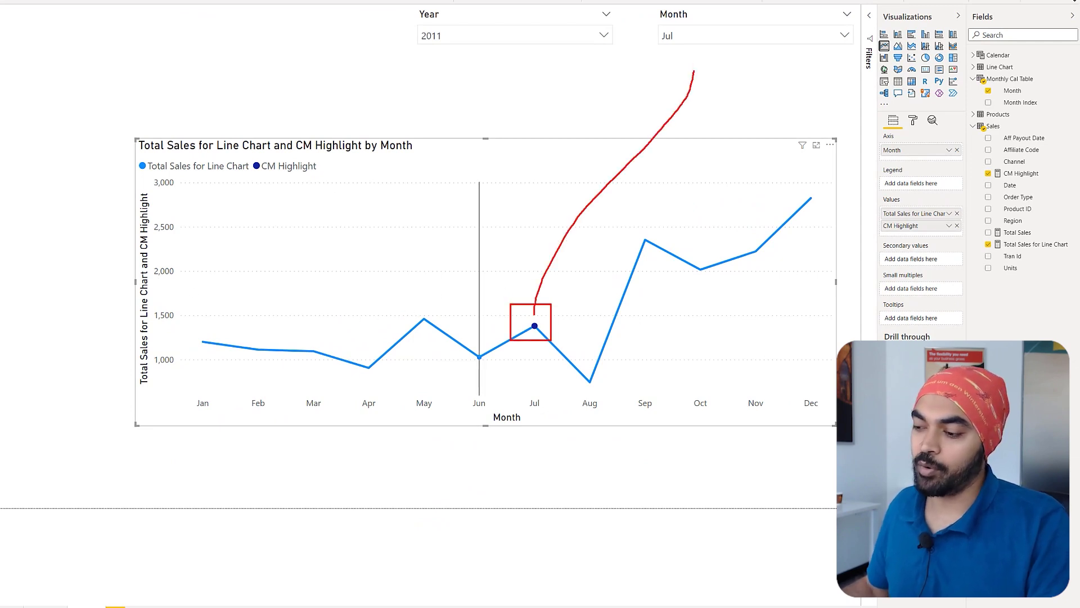
Step: Switch the Month slicer through Aug, Oct, Sep, Jul and Apr to test the highlighted point on the line chart
{"action": "left_click", "coordinate": [704, 36]}
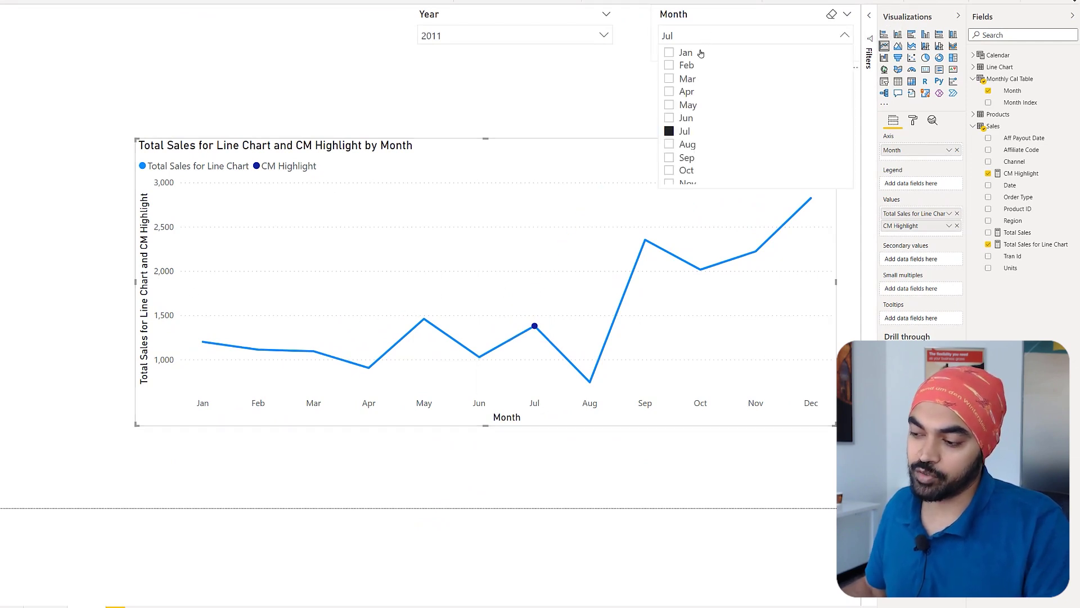
{"action": "left_click", "coordinate": [669, 144]}
{"action": "left_click", "coordinate": [671, 169]}
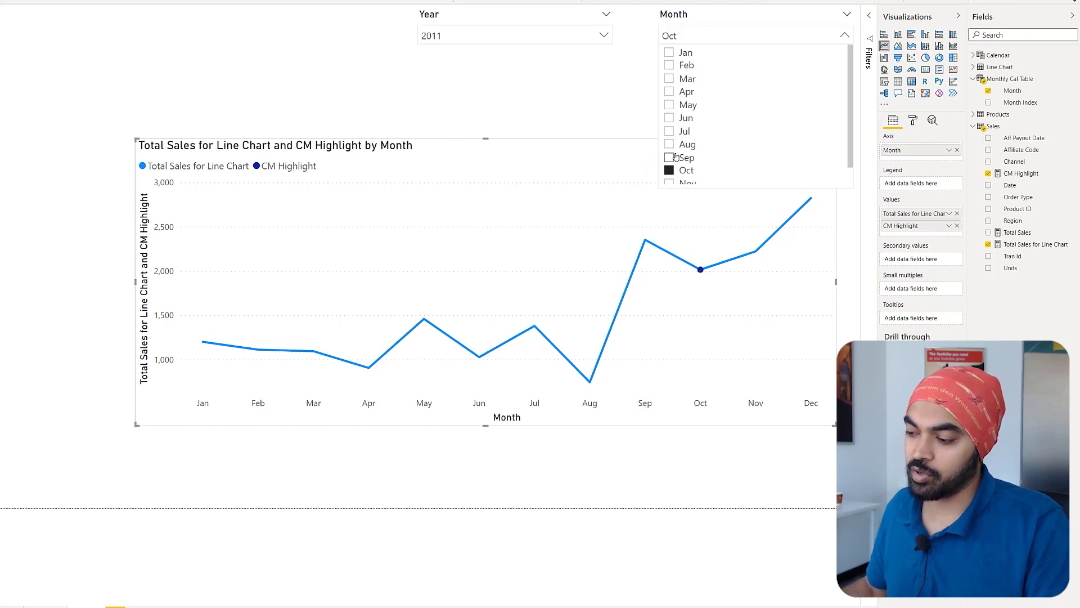
{"action": "left_click", "coordinate": [670, 158]}
{"action": "left_click", "coordinate": [670, 131]}
{"action": "left_click", "coordinate": [670, 91]}
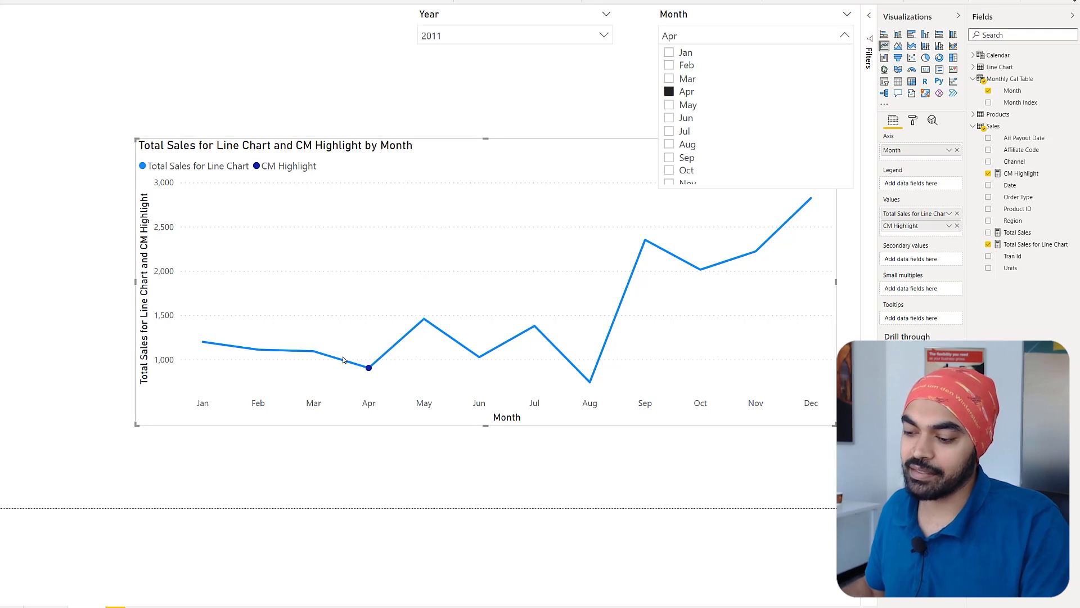
{"action": "left_click", "coordinate": [384, 71]}
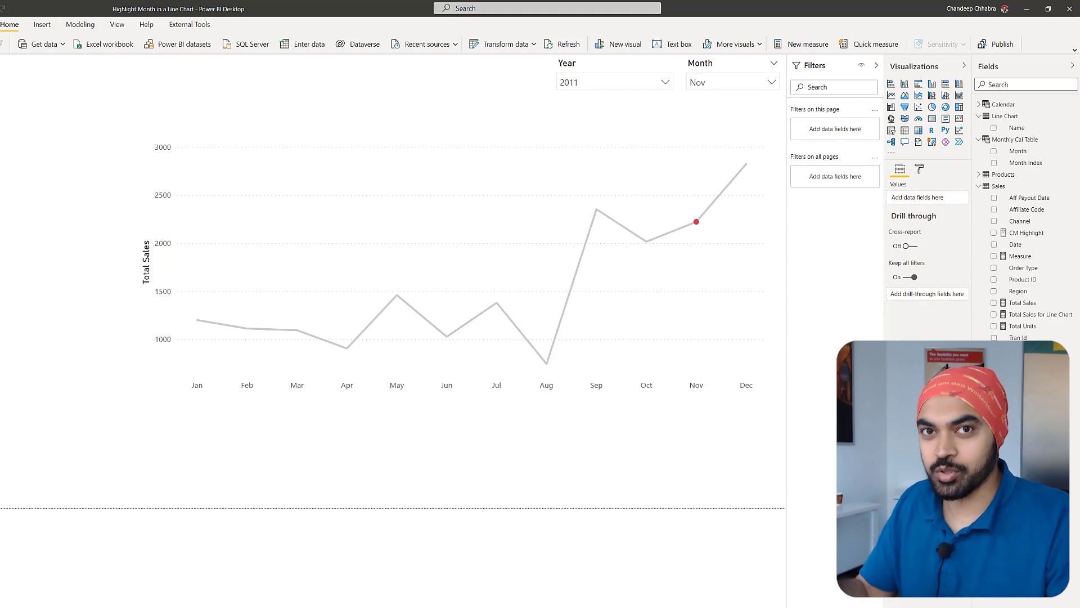
Step: Select the formatted Total Sales line chart, open the Total Sales for Line Chart measure and review its TREATAS filter
{"action": "left_click", "coordinate": [438, 144]}
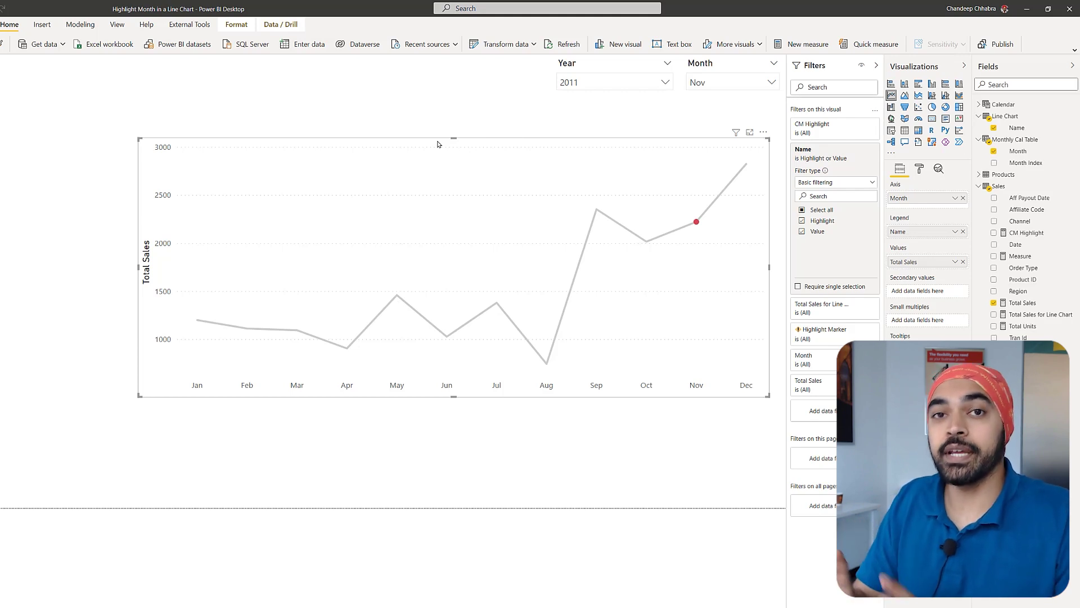
{"action": "left_click", "coordinate": [1030, 314]}
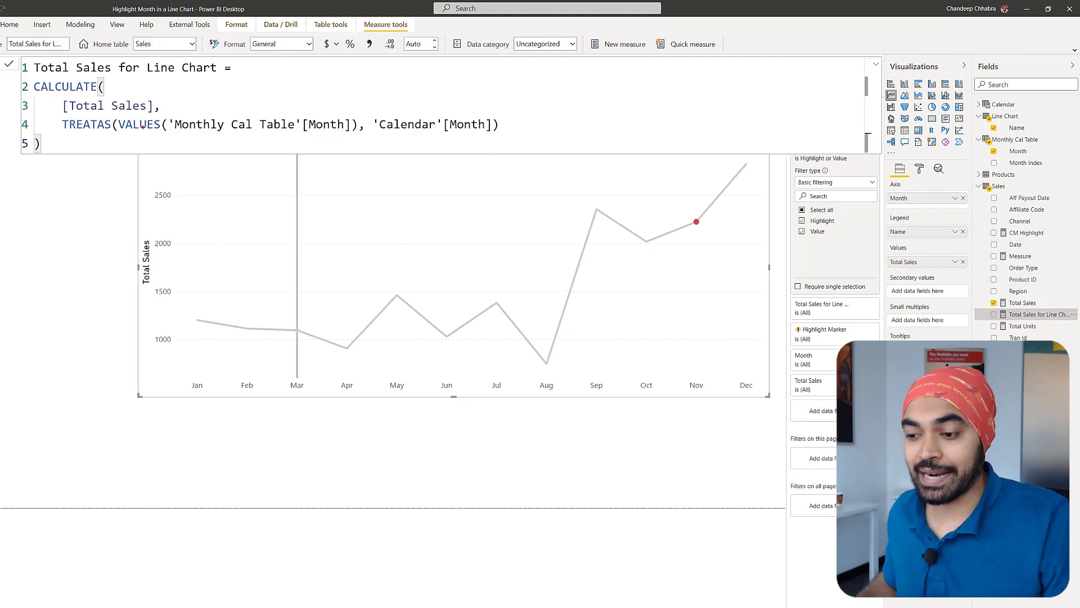
{"action": "left_click_drag", "start_coordinate": [78, 142], "coordinate": [425, 136]}
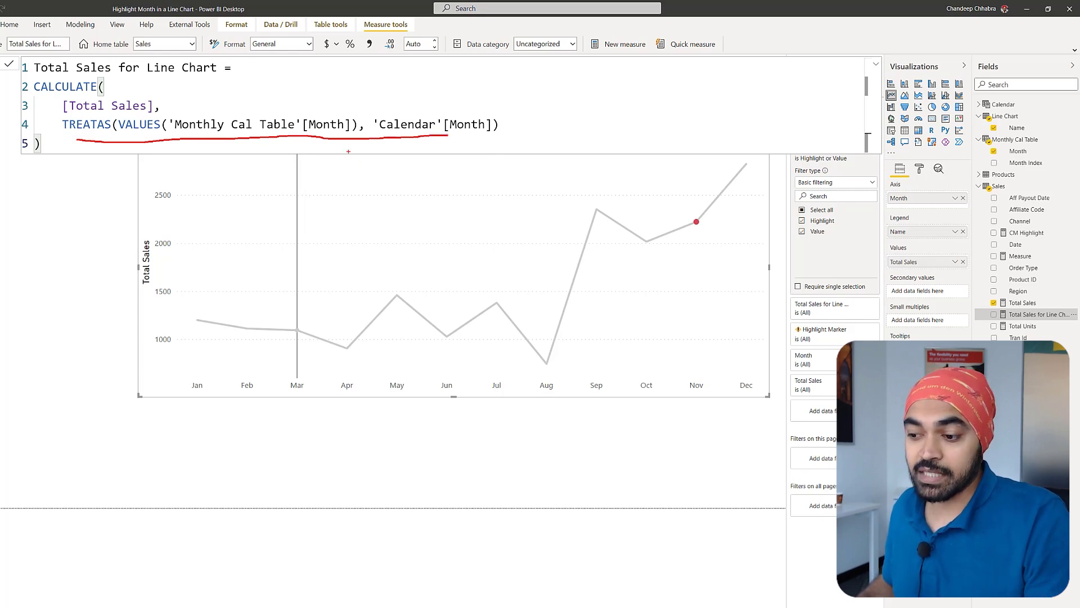
{"action": "mouse_move", "coordinate": [23, 51]}
{"action": "left_mouse_down"}
{"action": "mouse_move", "coordinate": [215, 84]}
{"action": "mouse_move", "coordinate": [172, 207]}
{"action": "mouse_move", "coordinate": [175, 332]}
{"action": "mouse_move", "coordinate": [229, 331]}
{"action": "left_mouse_up"}
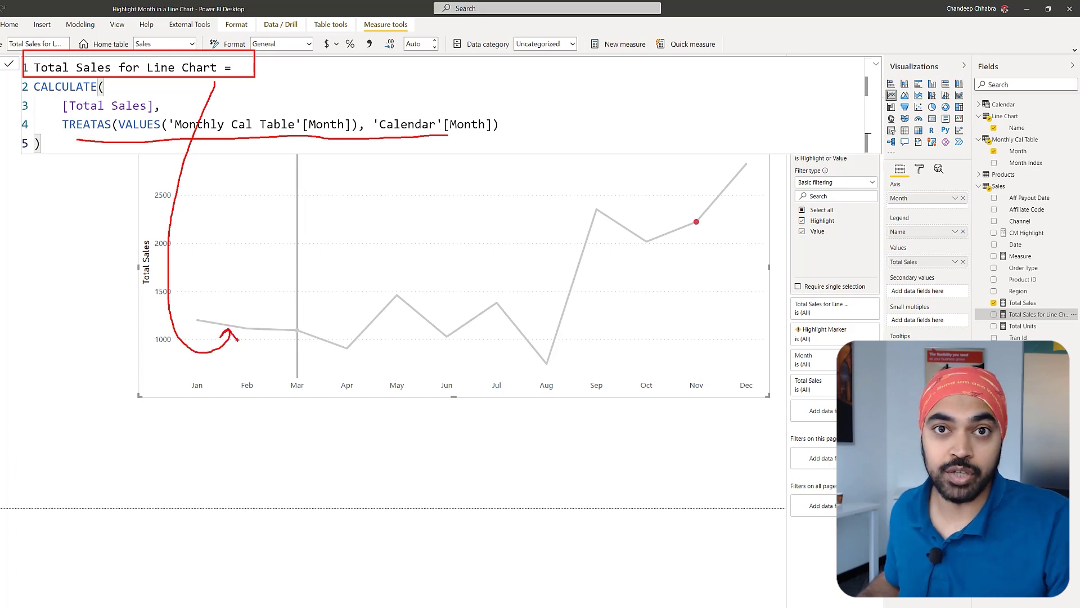
Step: Open the CM Highlight measure from the Sales table and review its IF comparison of the Calendar and Monthly Cal Table months
{"action": "key", "text": "Escape"}
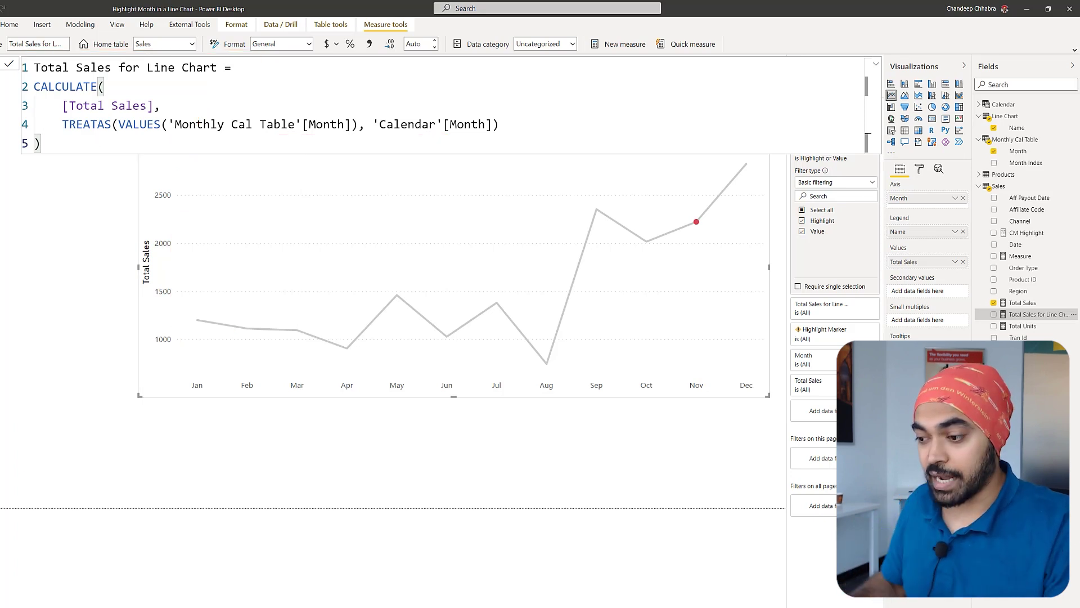
{"action": "left_click_drag", "start_coordinate": [987, 226], "coordinate": [1066, 244]}
{"action": "left_click", "coordinate": [1019, 233]}
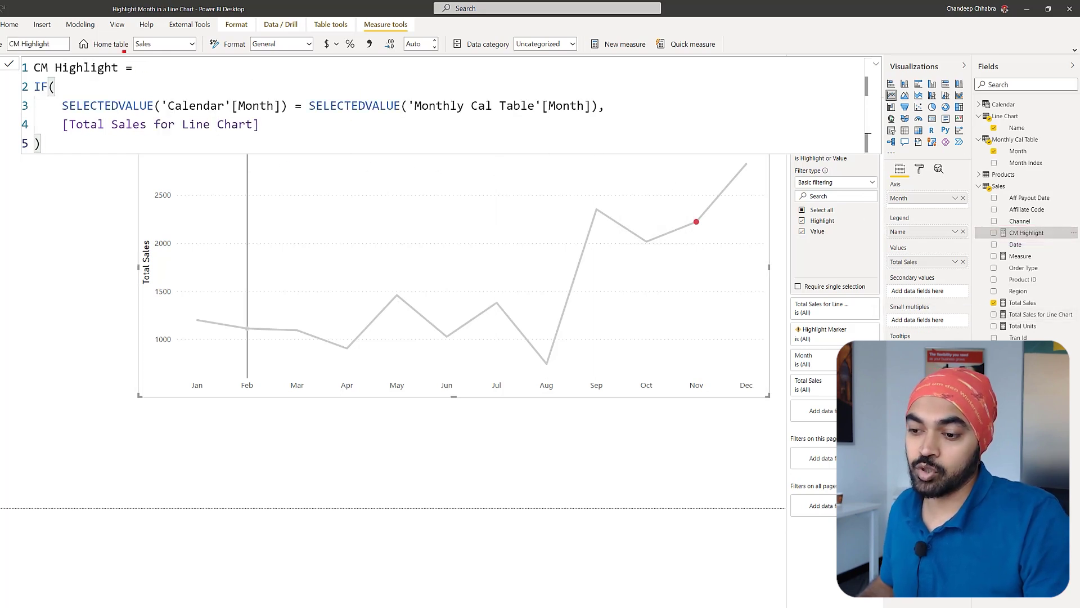
{"action": "left_click_drag", "start_coordinate": [125, 53], "coordinate": [23, 82]}
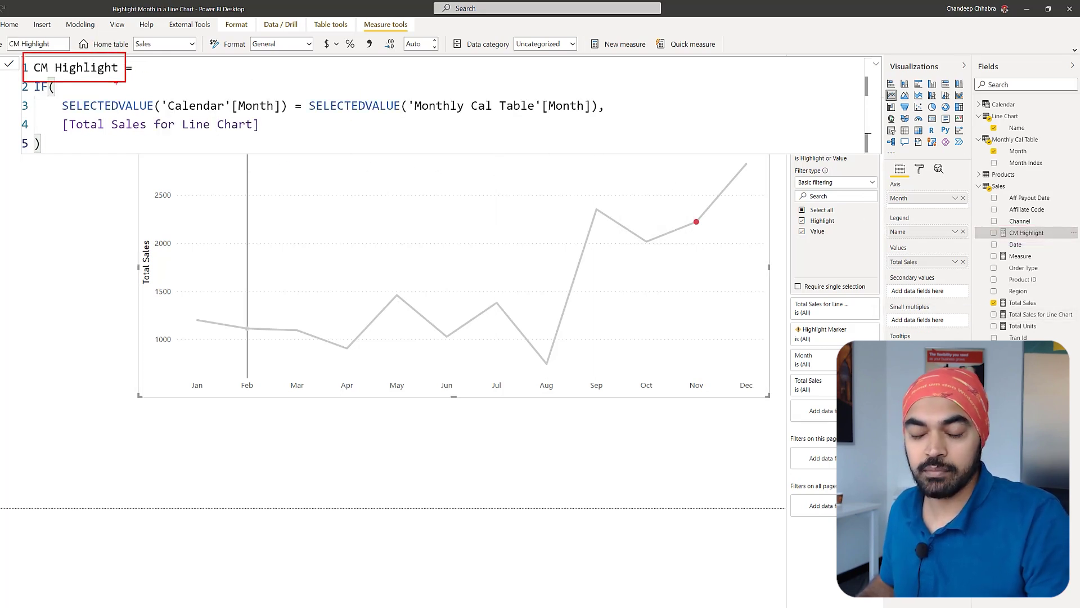
{"action": "mouse_move", "coordinate": [147, 95]}
{"action": "left_mouse_down"}
{"action": "mouse_move", "coordinate": [535, 206]}
{"action": "mouse_move", "coordinate": [668, 218]}
{"action": "left_mouse_up"}
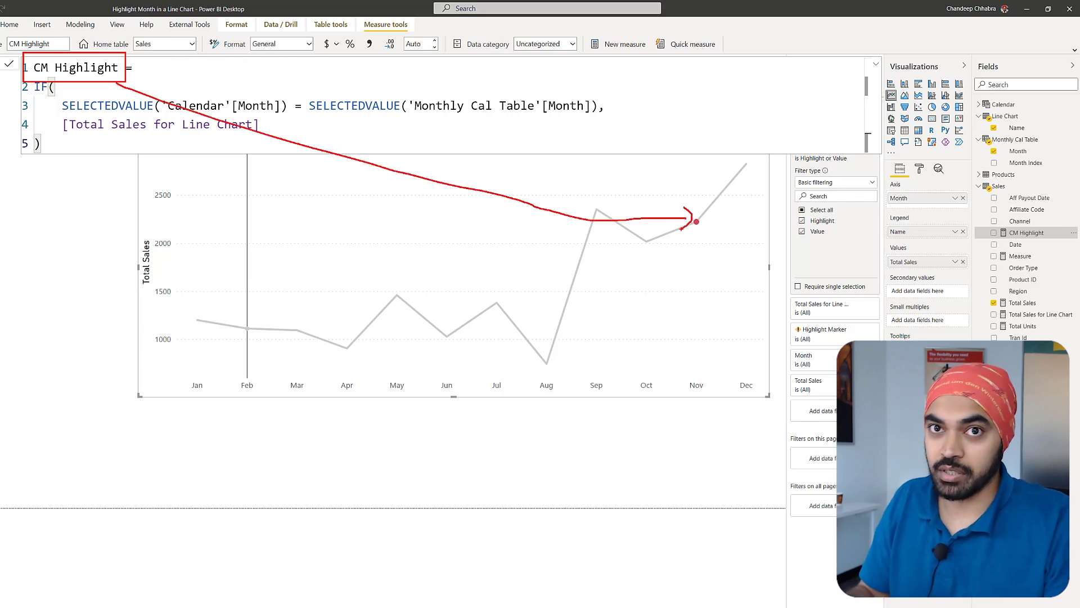
{"action": "key", "text": "Escape"}
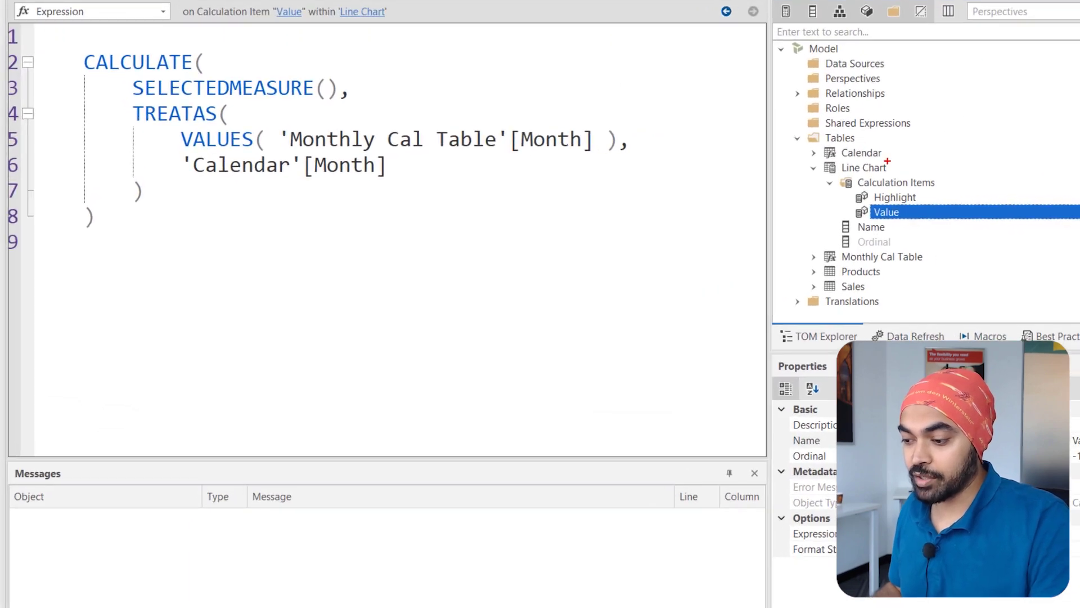
Step: In Tabular Editor, examine the Value calculation item of the Line Chart group, focusing on SELECTEDMEASURE and the TREATAS month filter
{"action": "left_click_drag", "start_coordinate": [806, 157], "coordinate": [890, 182]}
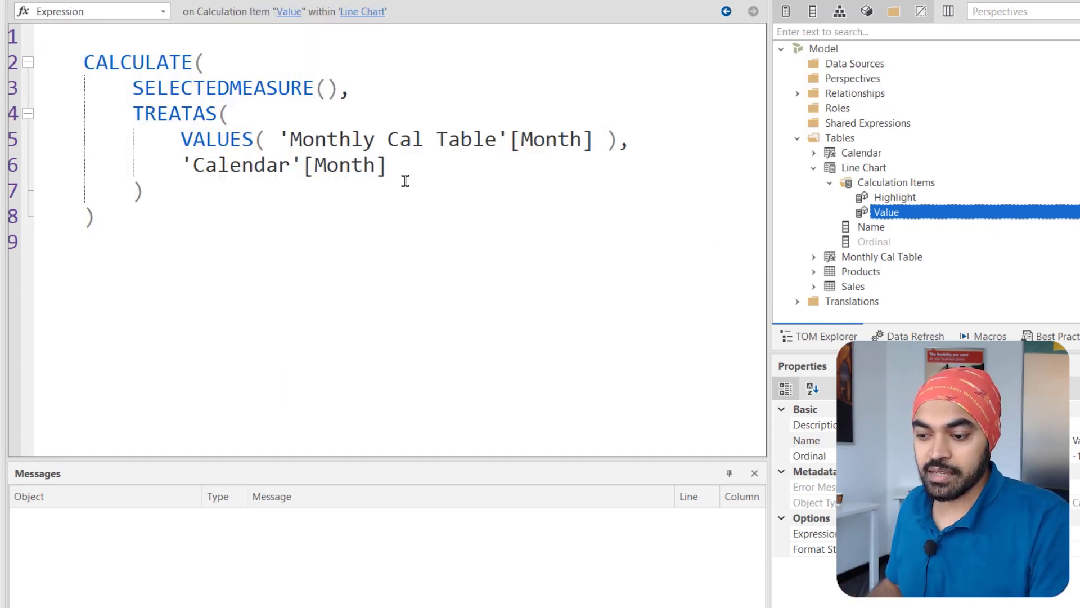
{"action": "left_click_drag", "start_coordinate": [135, 94], "coordinate": [309, 100]}
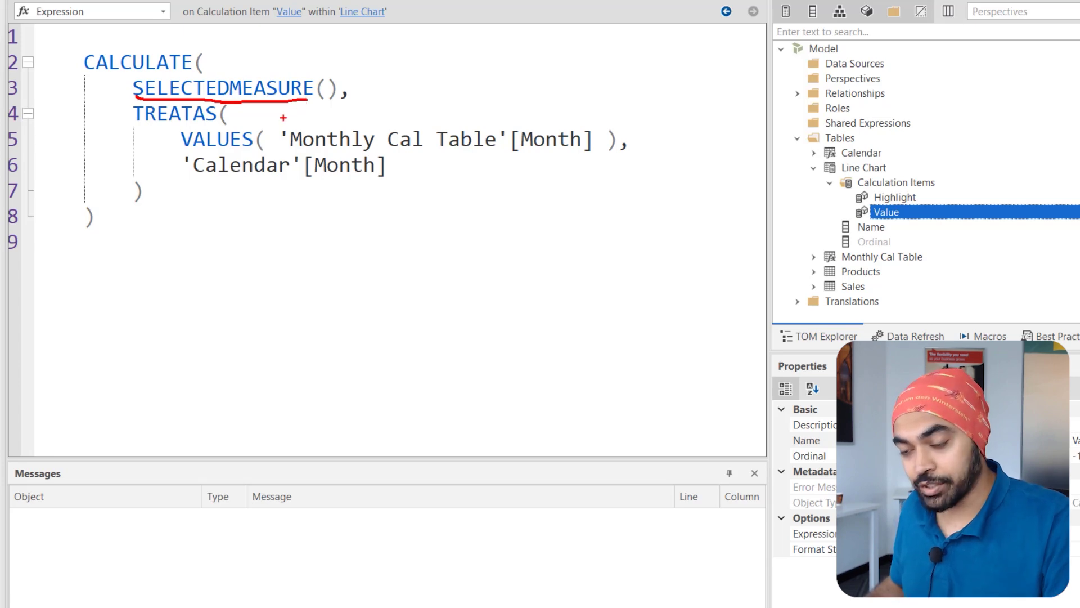
{"action": "left_click_drag", "start_coordinate": [172, 153], "coordinate": [235, 150]}
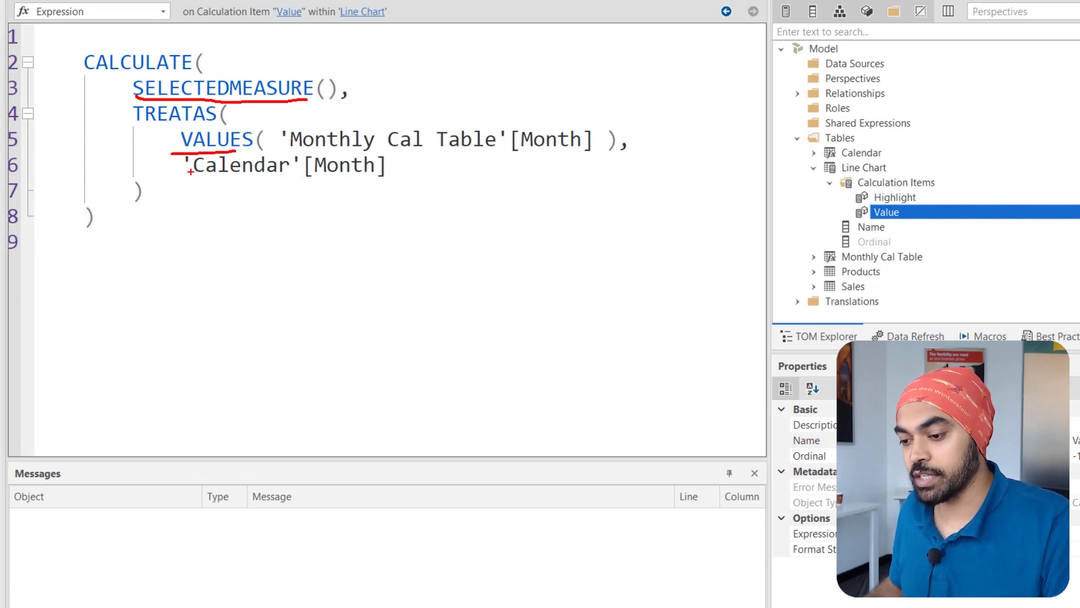
{"action": "left_click_drag", "start_coordinate": [180, 181], "coordinate": [255, 179]}
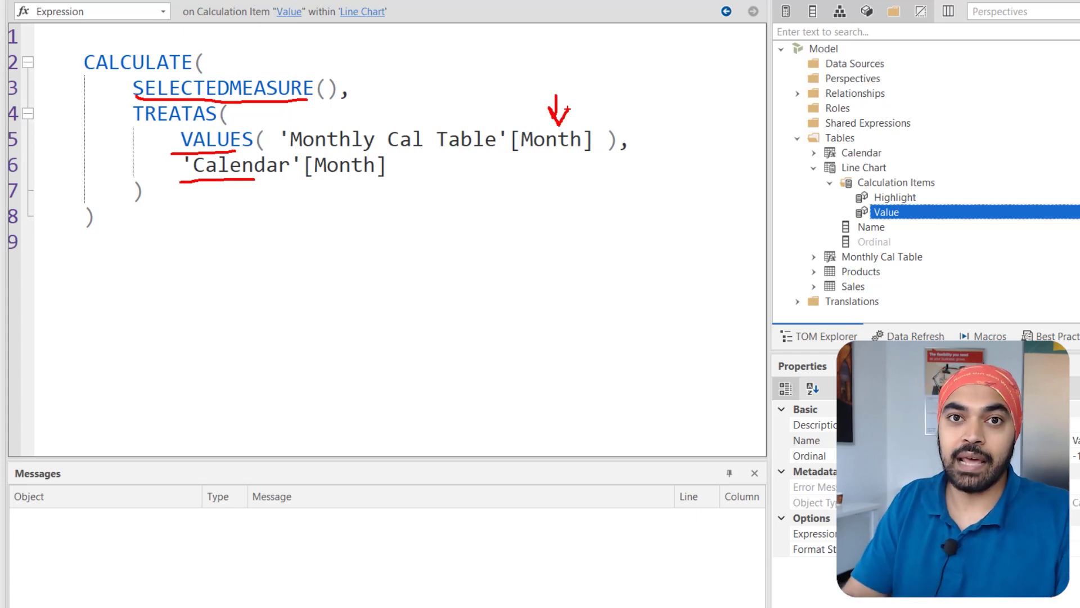
{"action": "mouse_move", "coordinate": [230, 41]}
{"action": "left_mouse_down"}
{"action": "mouse_move", "coordinate": [172, 26]}
{"action": "mouse_move", "coordinate": [67, 52]}
{"action": "mouse_move", "coordinate": [28, 126]}
{"action": "mouse_move", "coordinate": [56, 211]}
{"action": "mouse_move", "coordinate": [200, 252]}
{"action": "mouse_move", "coordinate": [549, 244]}
{"action": "mouse_move", "coordinate": [661, 134]}
{"action": "mouse_move", "coordinate": [427, 30]}
{"action": "mouse_move", "coordinate": [228, 34]}
{"action": "left_mouse_up"}
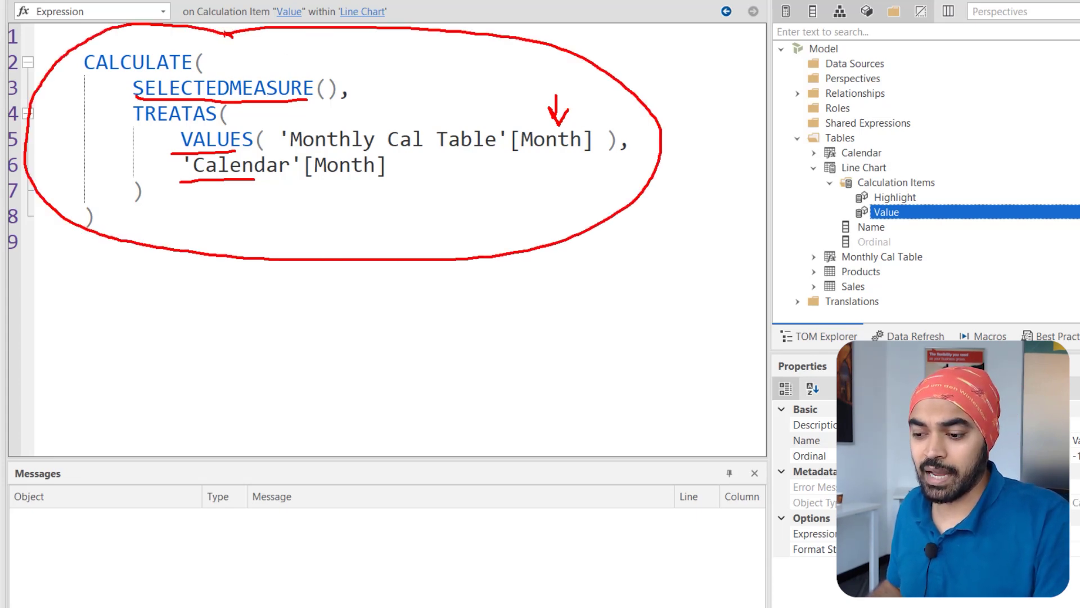
{"action": "key", "text": "e"}
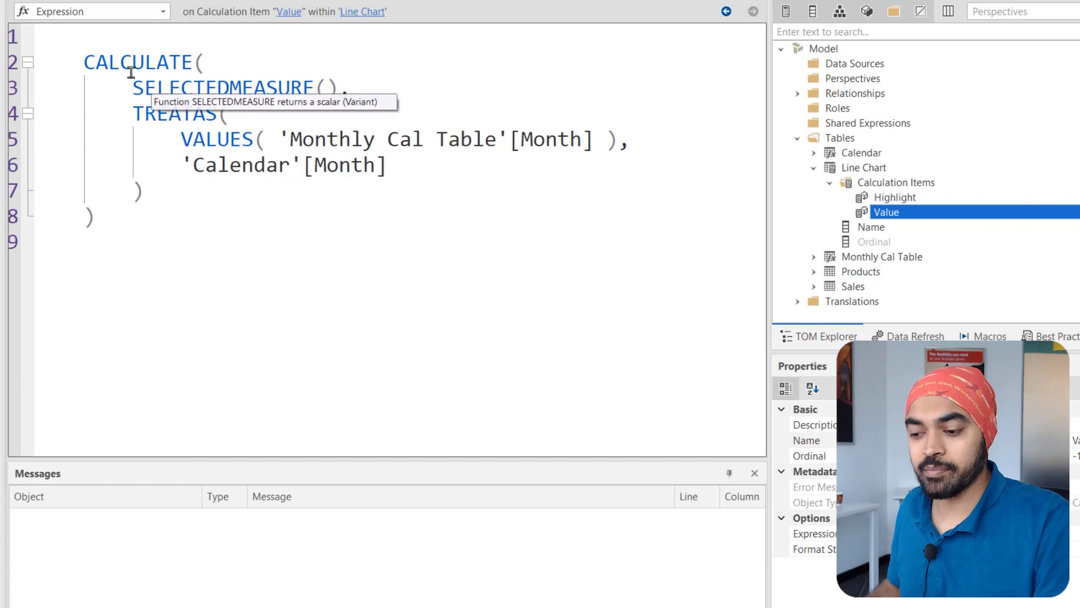
{"action": "mouse_move", "coordinate": [128, 77]}
{"action": "left_mouse_down"}
{"action": "mouse_move", "coordinate": [250, 97]}
{"action": "mouse_move", "coordinate": [364, 98]}
{"action": "left_mouse_up"}
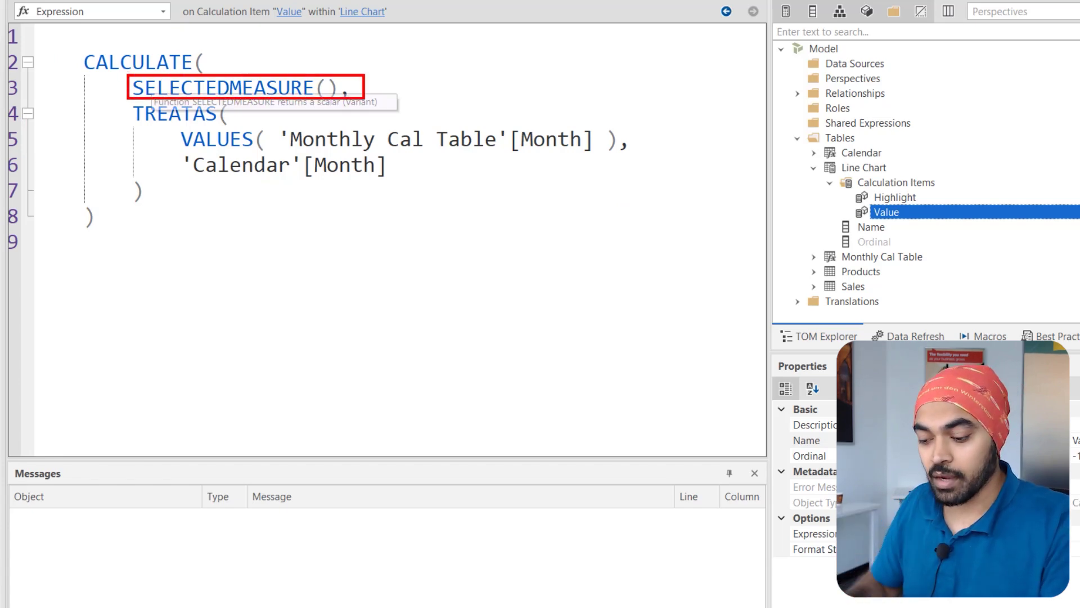
{"action": "key", "text": "Escape"}
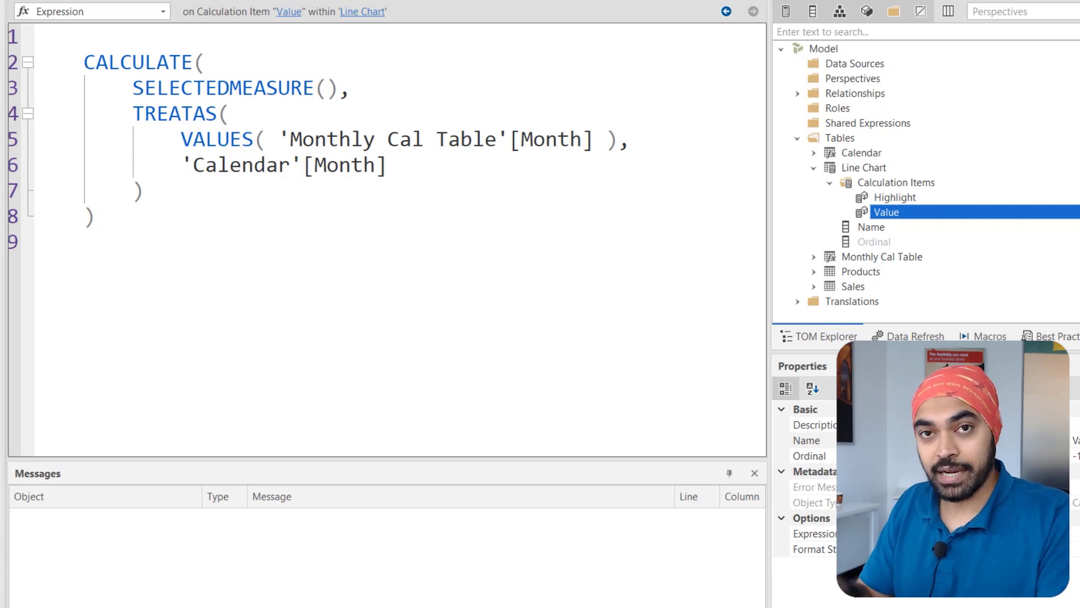
Step: Open the Highlight calculation item of the Line Chart group and review its SELECTEDVALUE month comparison and SELECTEDMEASURE result
{"action": "left_click", "coordinate": [892, 198]}
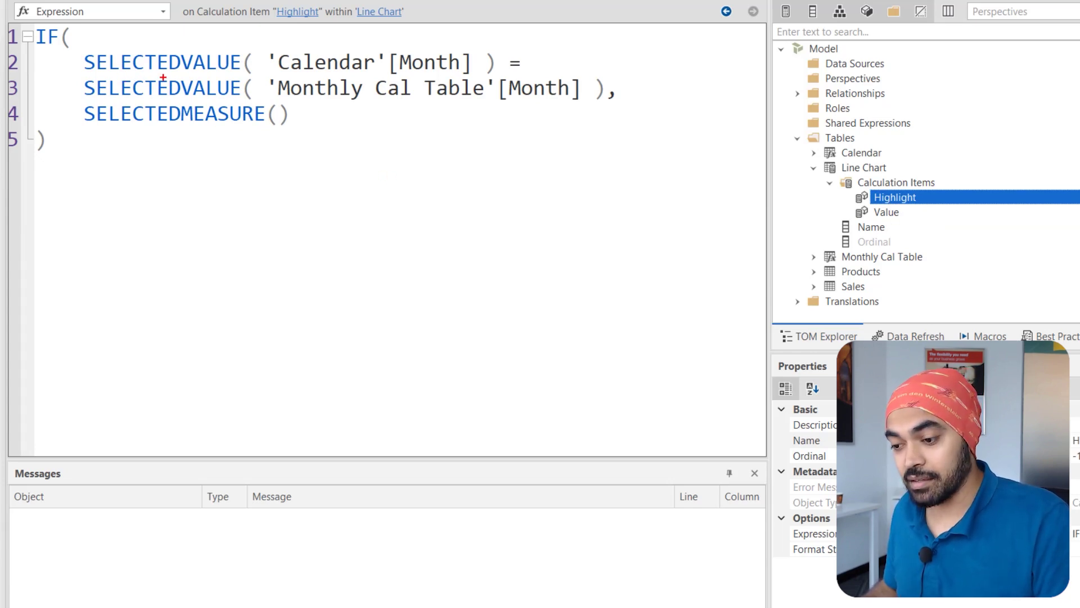
{"action": "left_click_drag", "start_coordinate": [219, 77], "coordinate": [459, 73]}
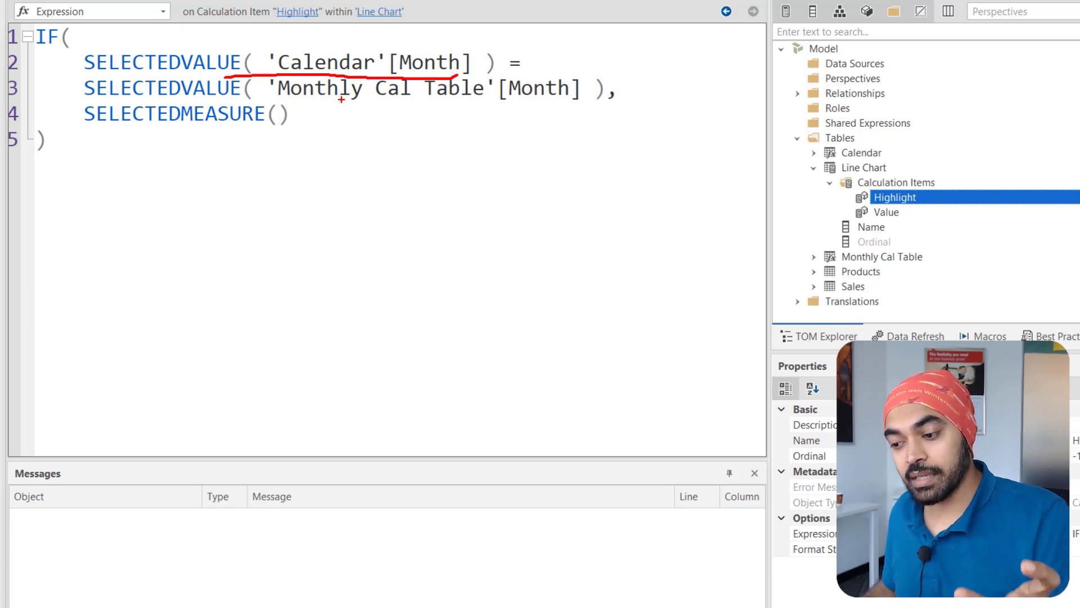
{"action": "left_click_drag", "start_coordinate": [367, 108], "coordinate": [543, 104]}
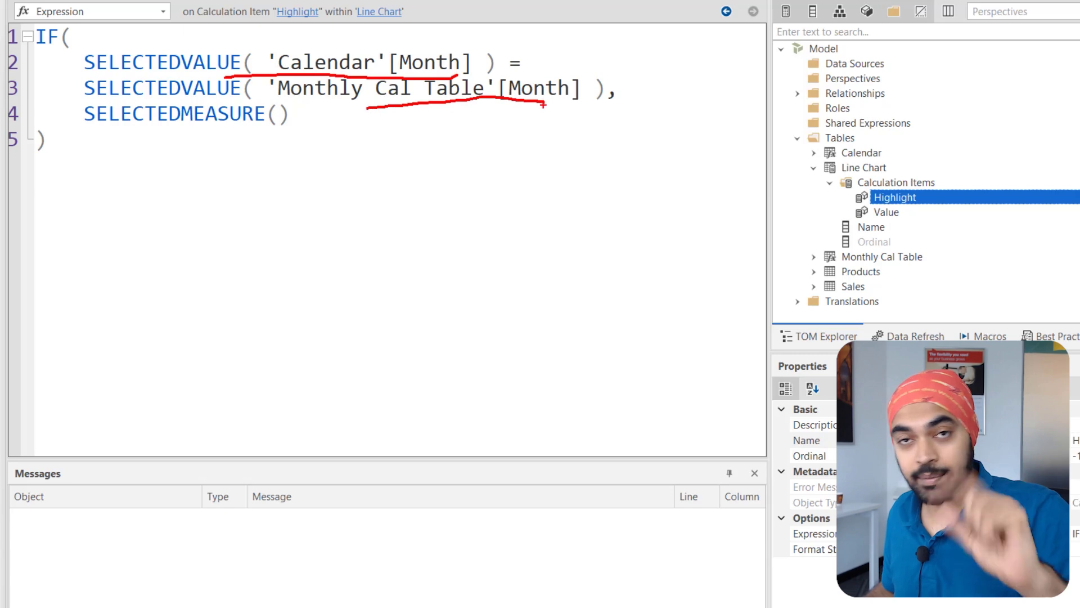
{"action": "left_click_drag", "start_coordinate": [117, 142], "coordinate": [228, 146]}
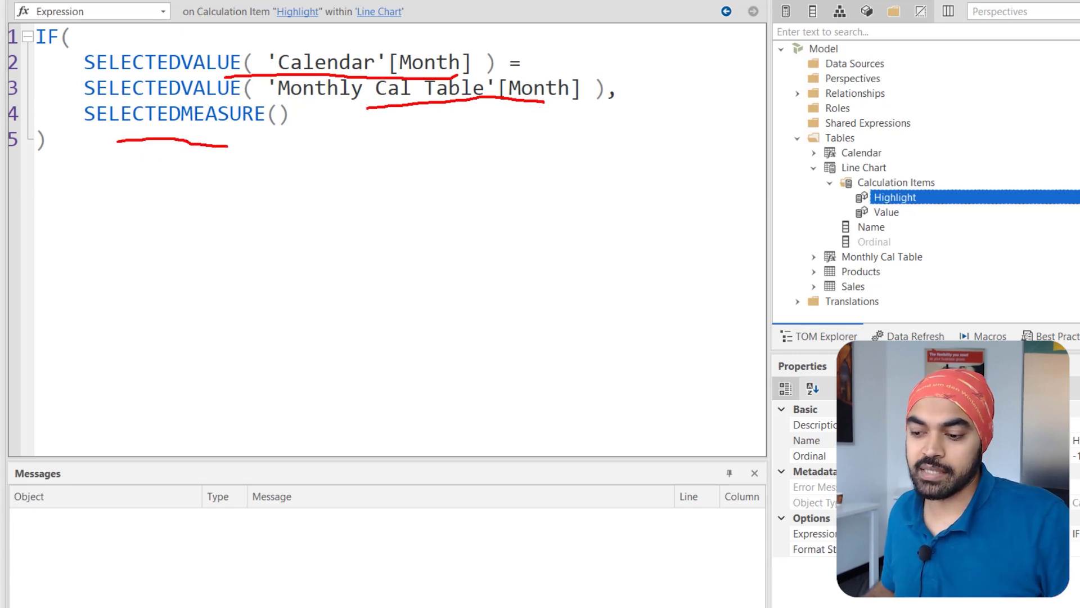
{"action": "key", "text": "Escape"}
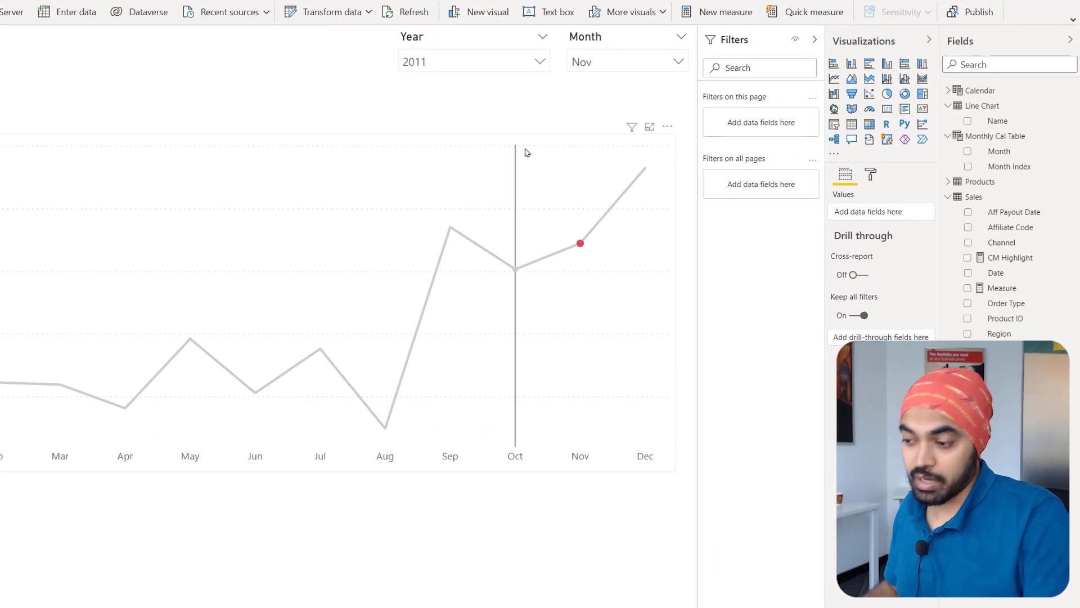
Step: Switch back to Power BI Desktop, select the Total Sales line chart, and inspect its Name legend and the November point's tooltip
{"action": "left_click", "coordinate": [526, 153]}
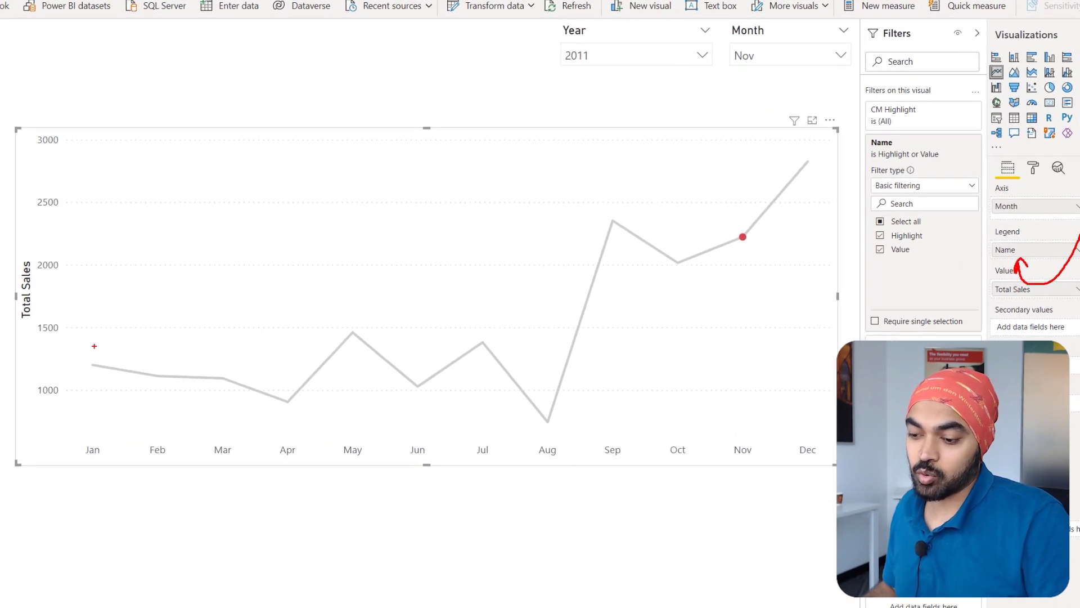
{"action": "left_click_drag", "start_coordinate": [208, 278], "coordinate": [176, 345]}
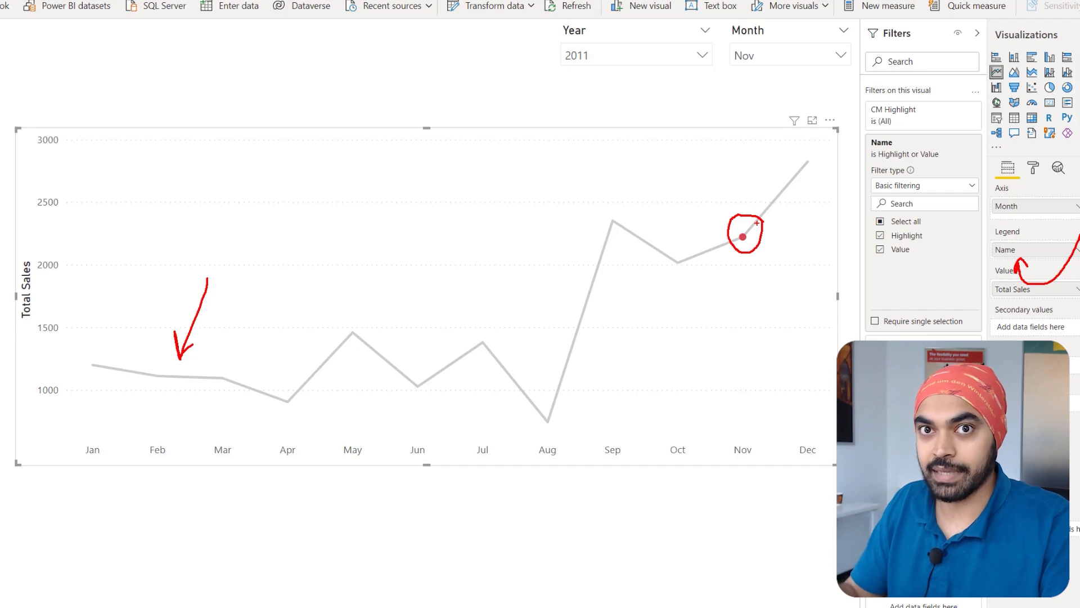
{"action": "key", "text": "Escape"}
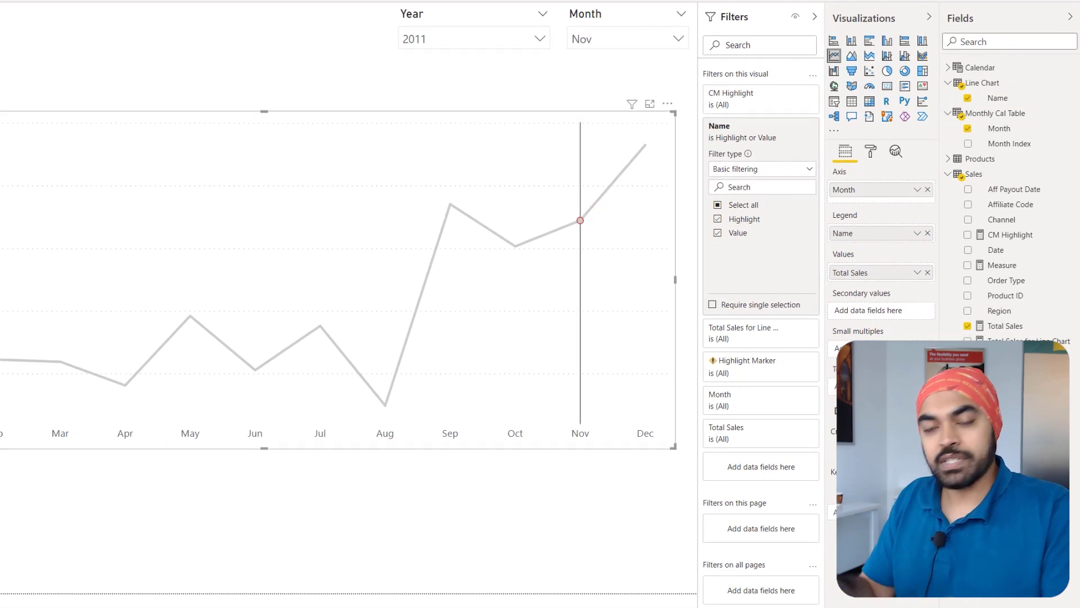
{"action": "mouse_move", "coordinate": [582, 217]}
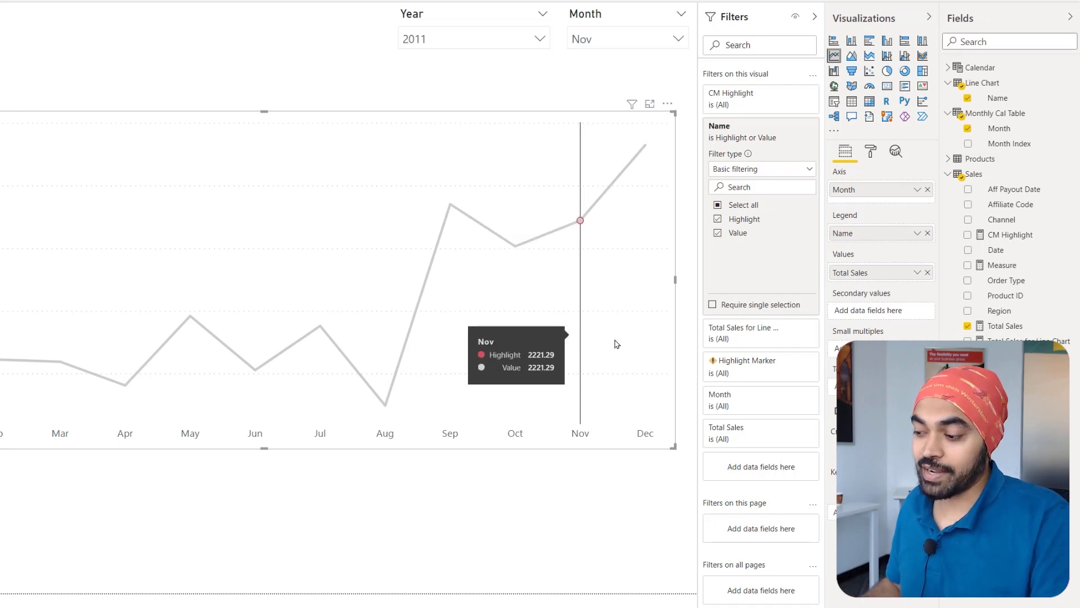
Step: Replace Total Sales with the Total Units measure as the line chart's value
{"action": "left_click", "coordinate": [927, 273]}
{"action": "left_click", "coordinate": [542, 91]}
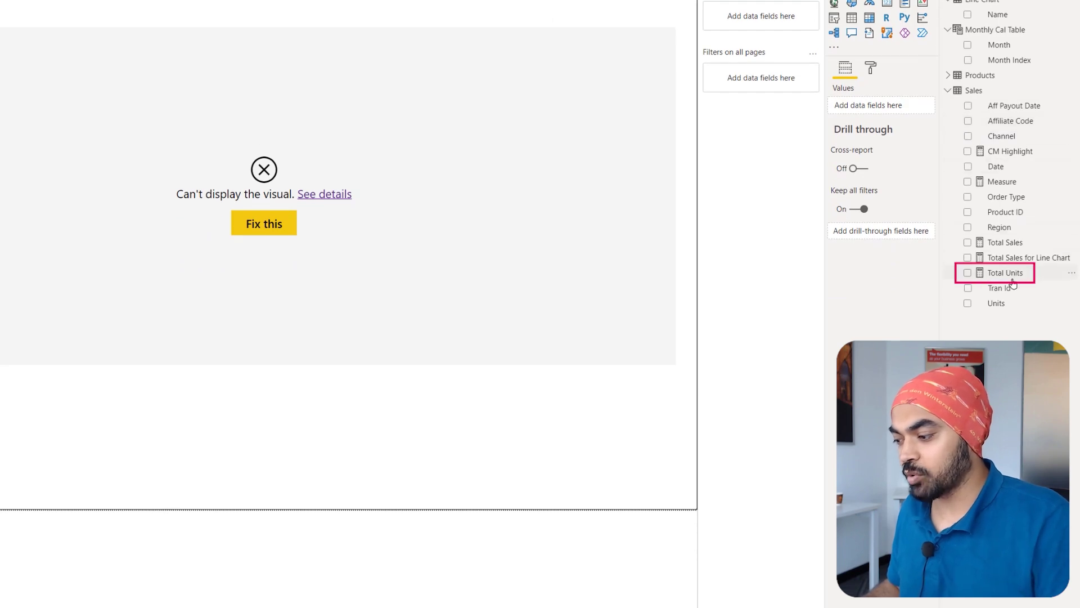
{"action": "left_click_drag", "start_coordinate": [1017, 283], "coordinate": [345, 128]}
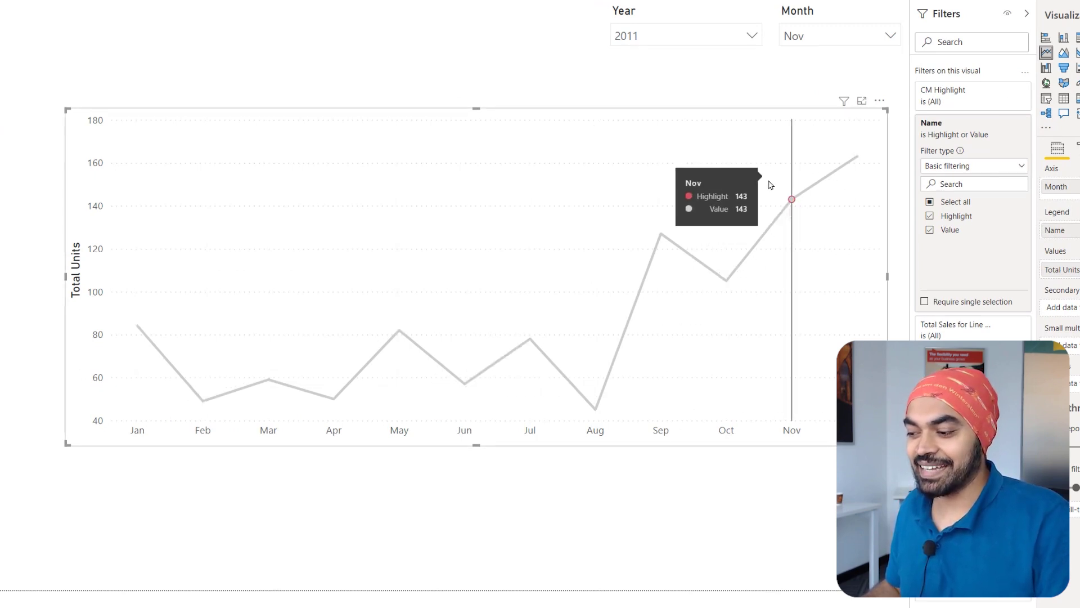
Step: Switch the Month slicer to Apr and Feb to test the highlighted point on the Total Units line chart
{"action": "left_click", "coordinate": [833, 34]}
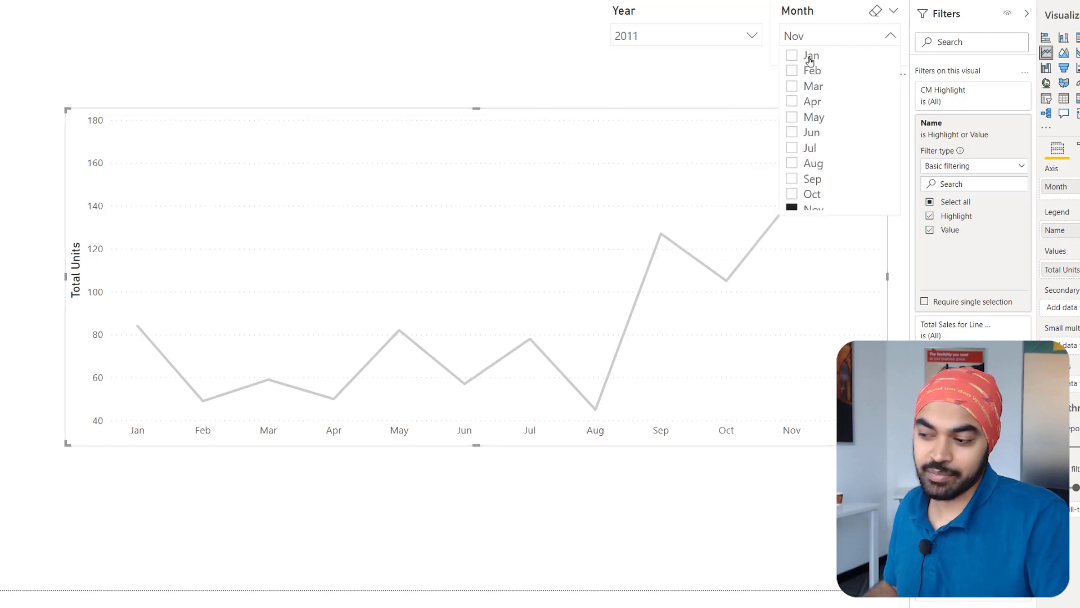
{"action": "left_click", "coordinate": [804, 102]}
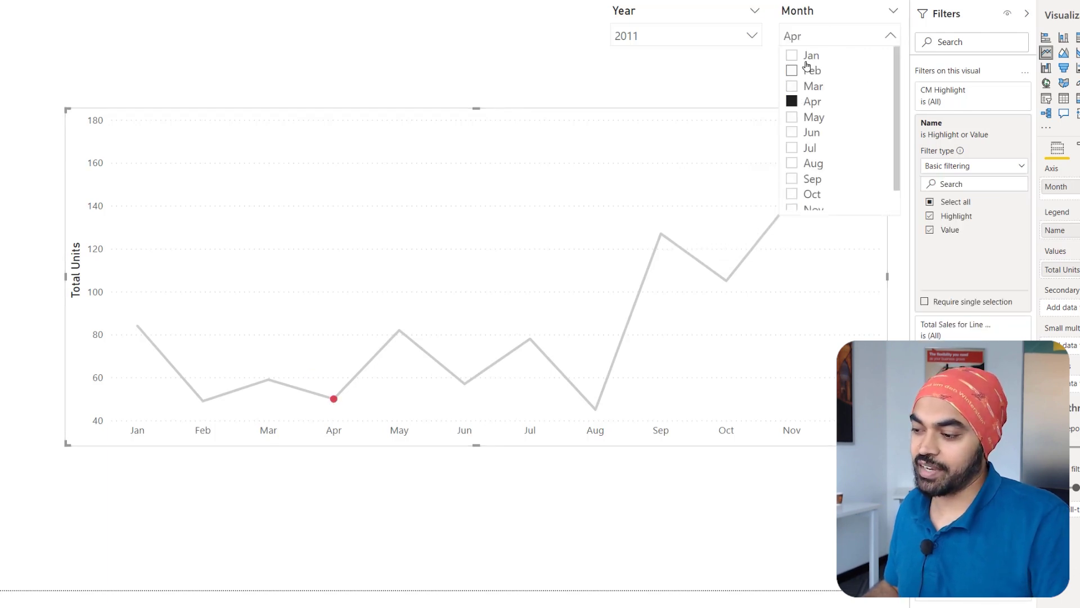
{"action": "left_click", "coordinate": [808, 69]}
{"action": "left_click", "coordinate": [460, 53]}
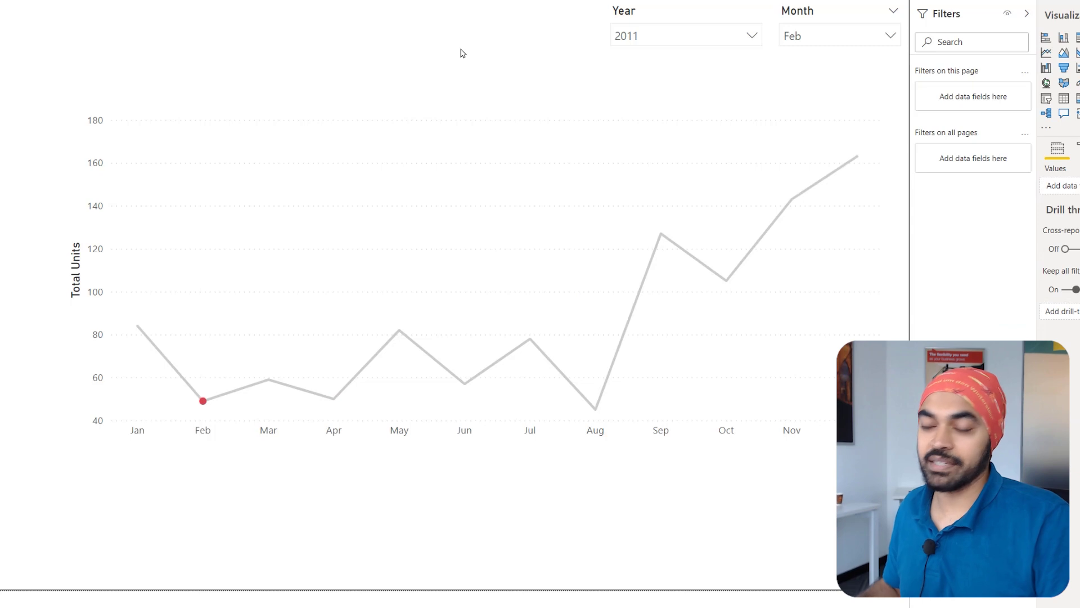